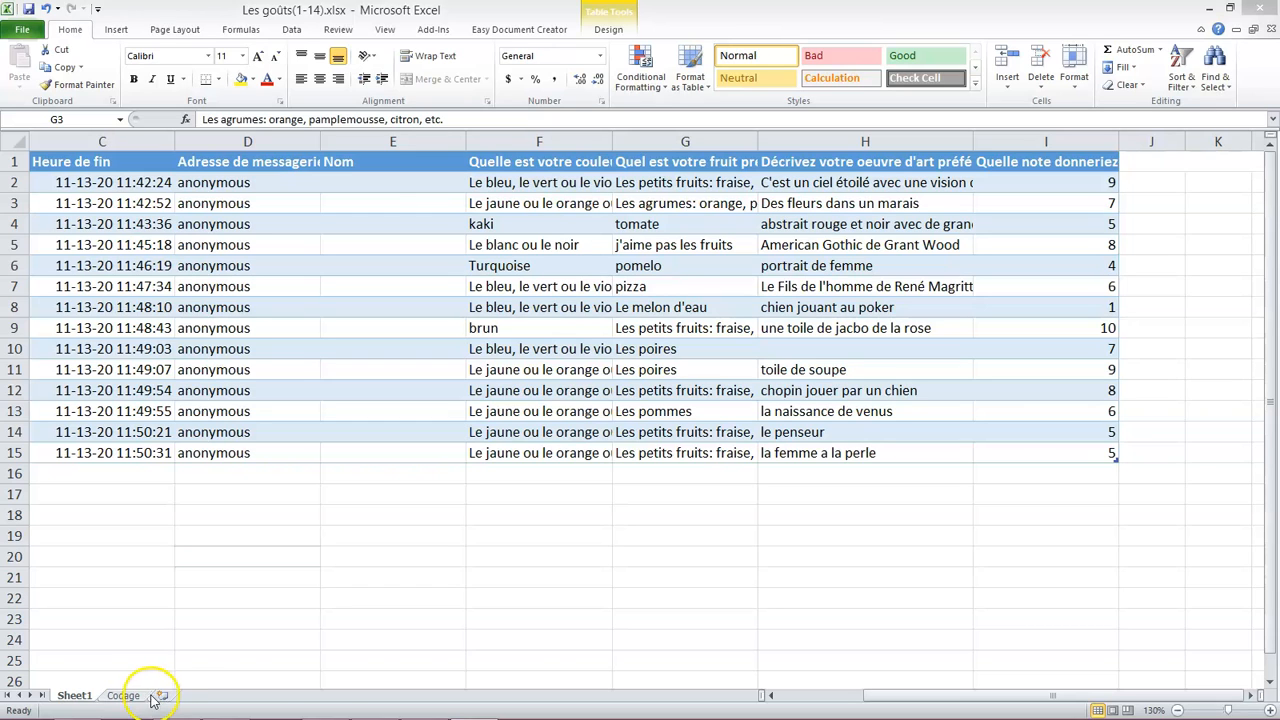
# Open the Codage sheet and review the favourite-colour section's Texte and Code headings.
pyautogui.click(132, 697)
pyautogui.click(134, 700)
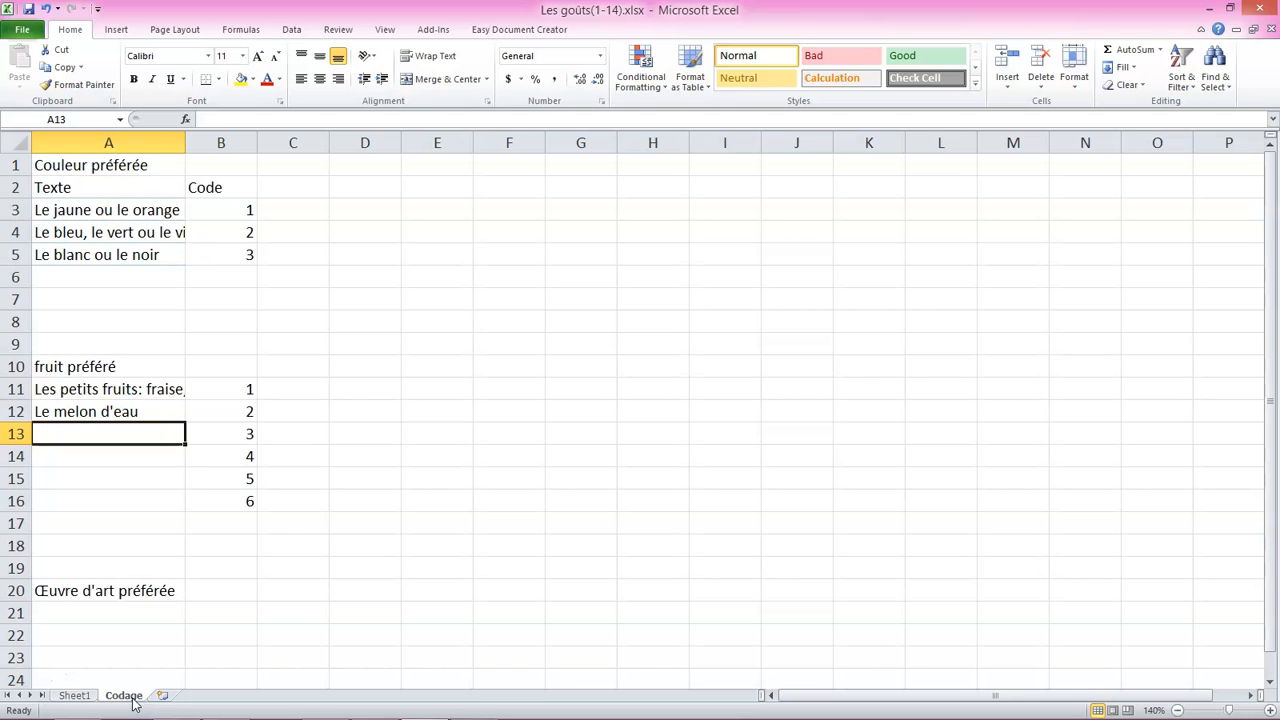
pyautogui.click(90, 168)
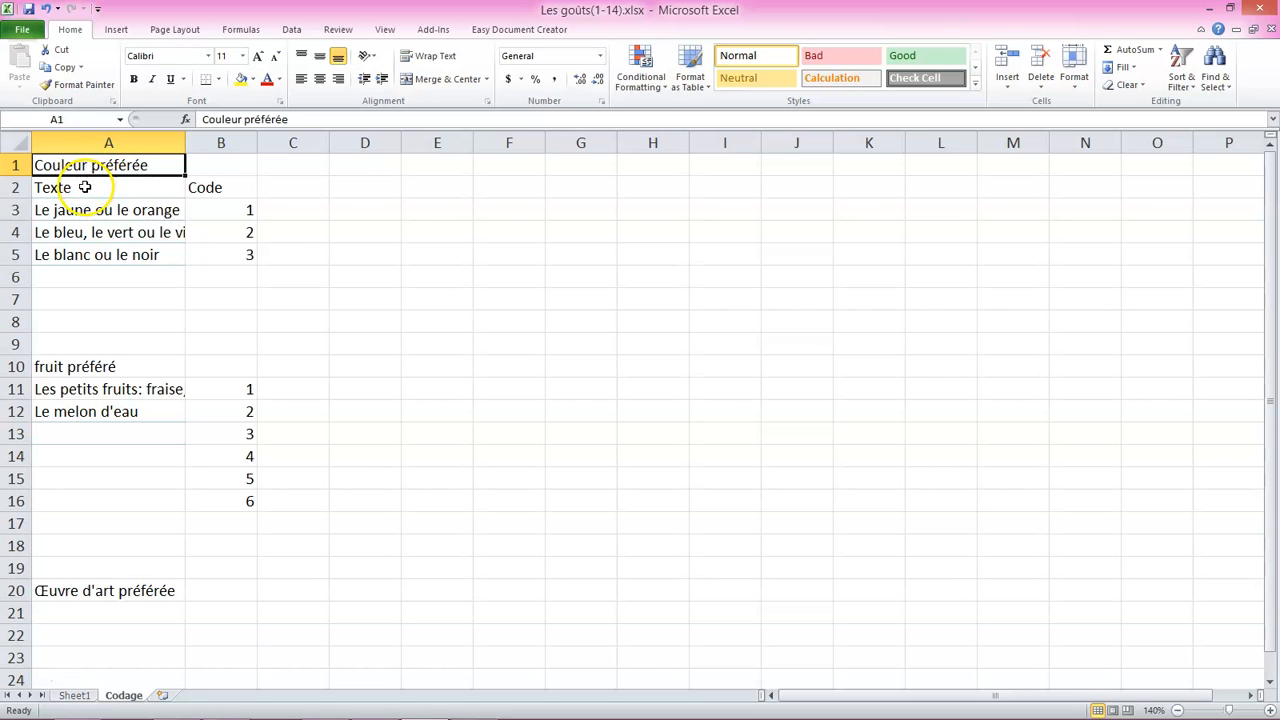
pyautogui.click(84, 190)
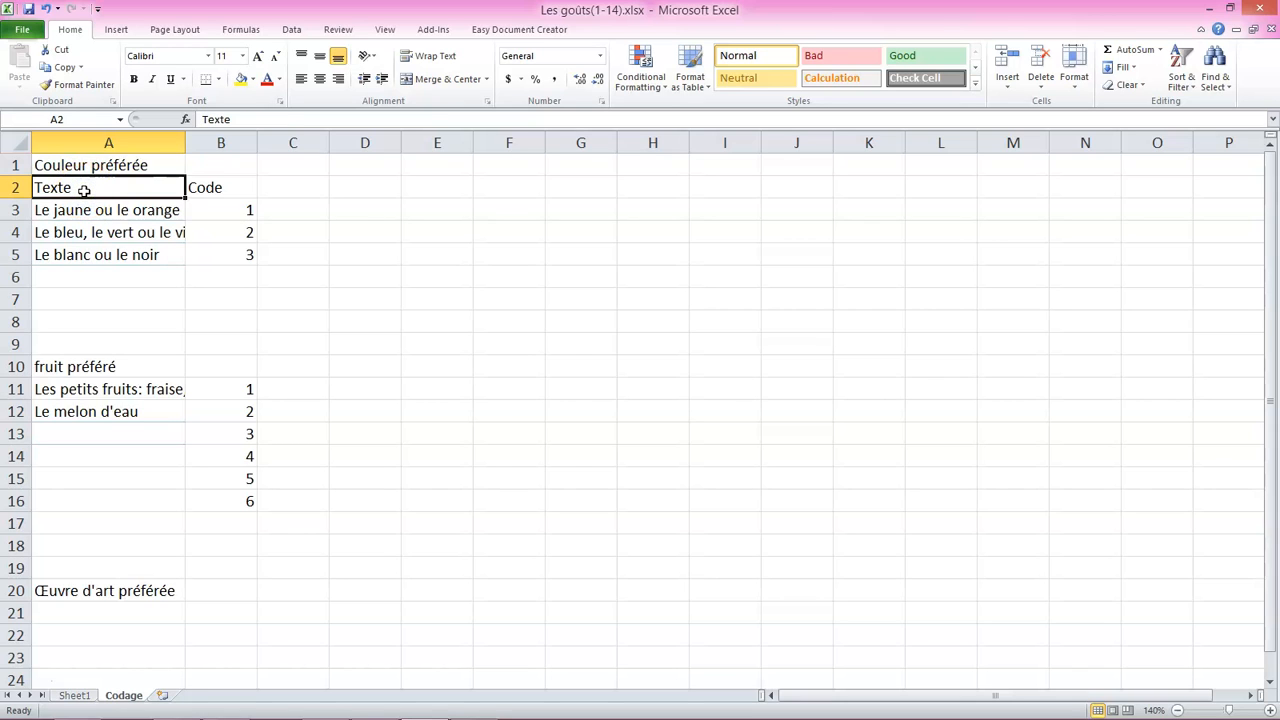
pyautogui.click(207, 188)
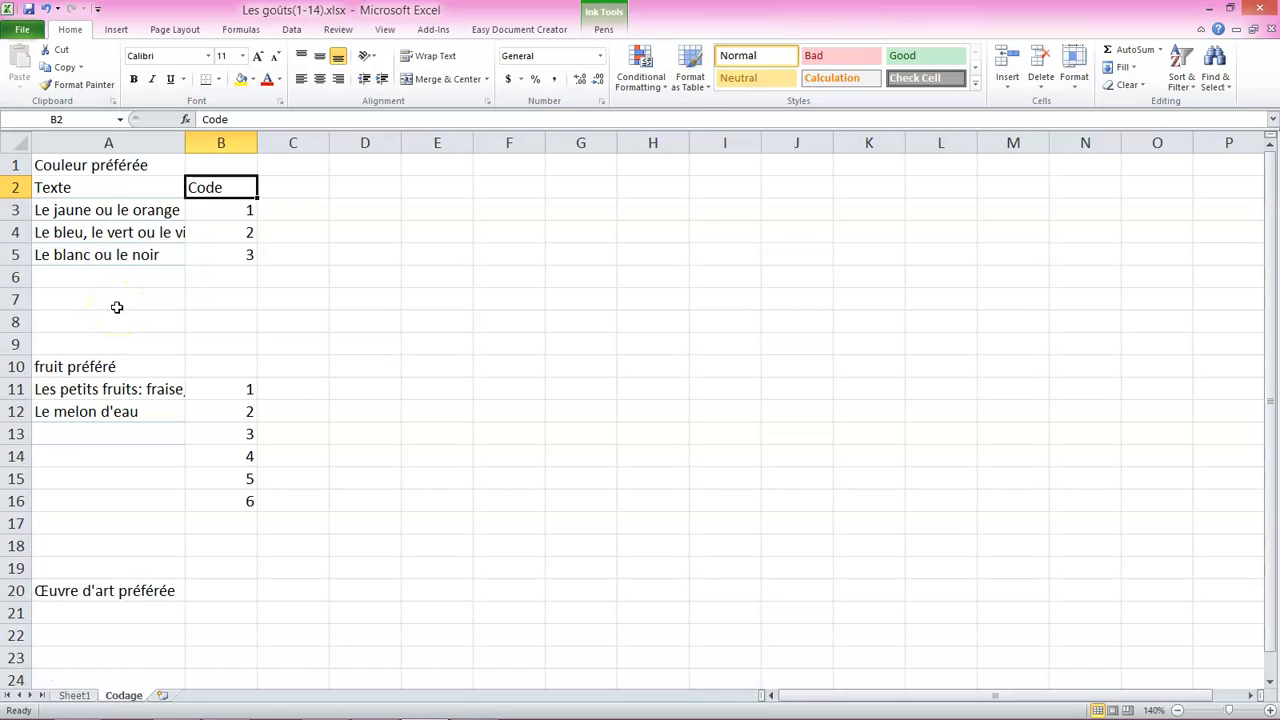
# Insert a blank row at row 6, below the favourite-colour codes on the Codage sheet.
pyautogui.click(14, 277)
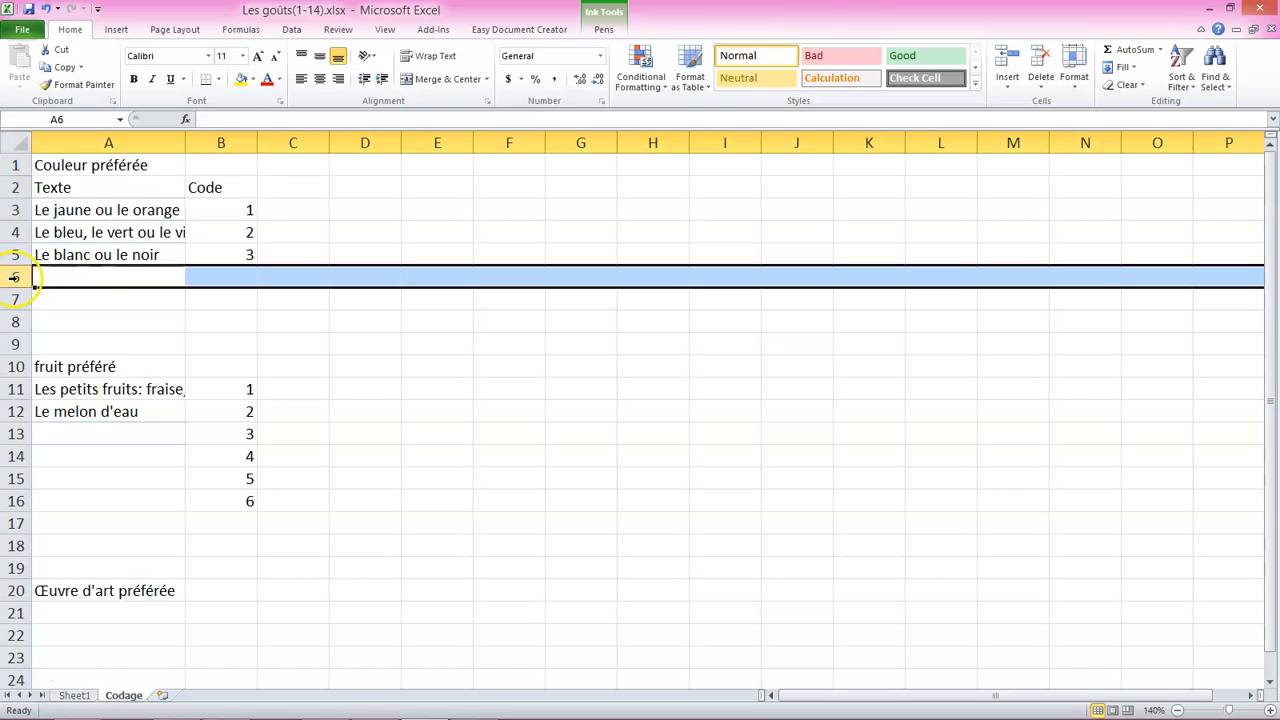
pyautogui.rightClick(15, 278)
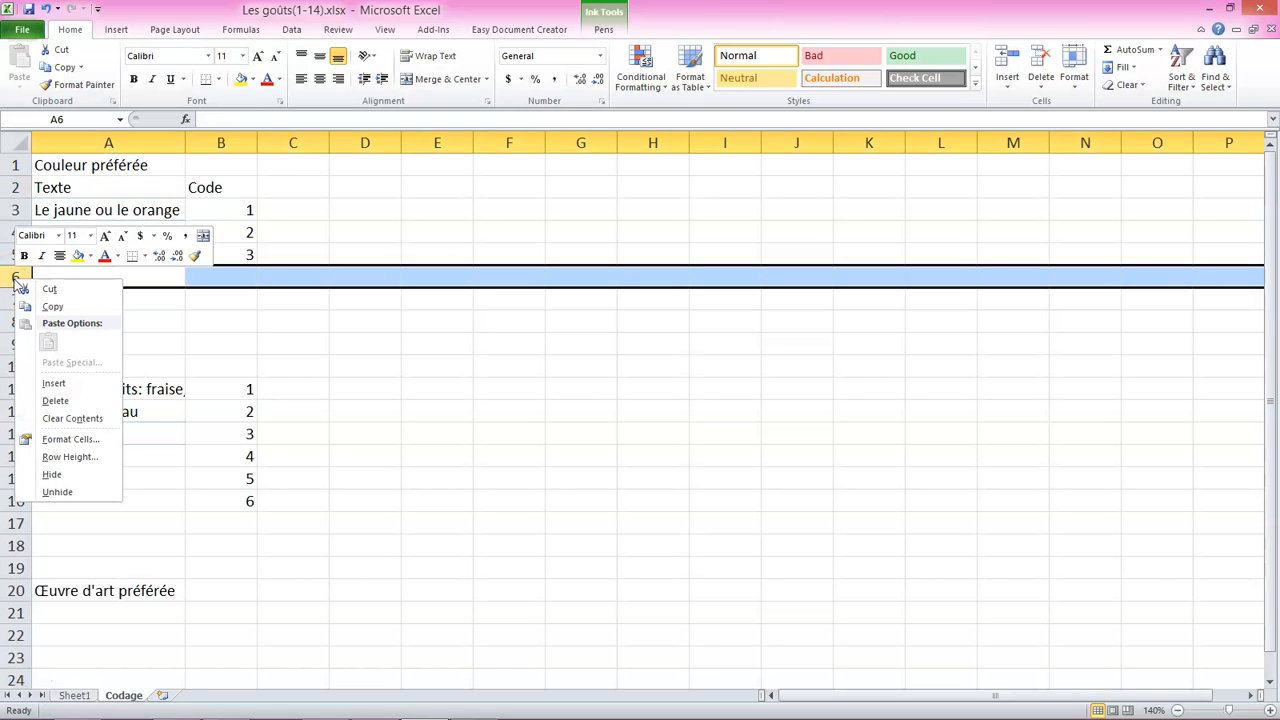
pyautogui.click(52, 383)
pyautogui.click(453, 368)
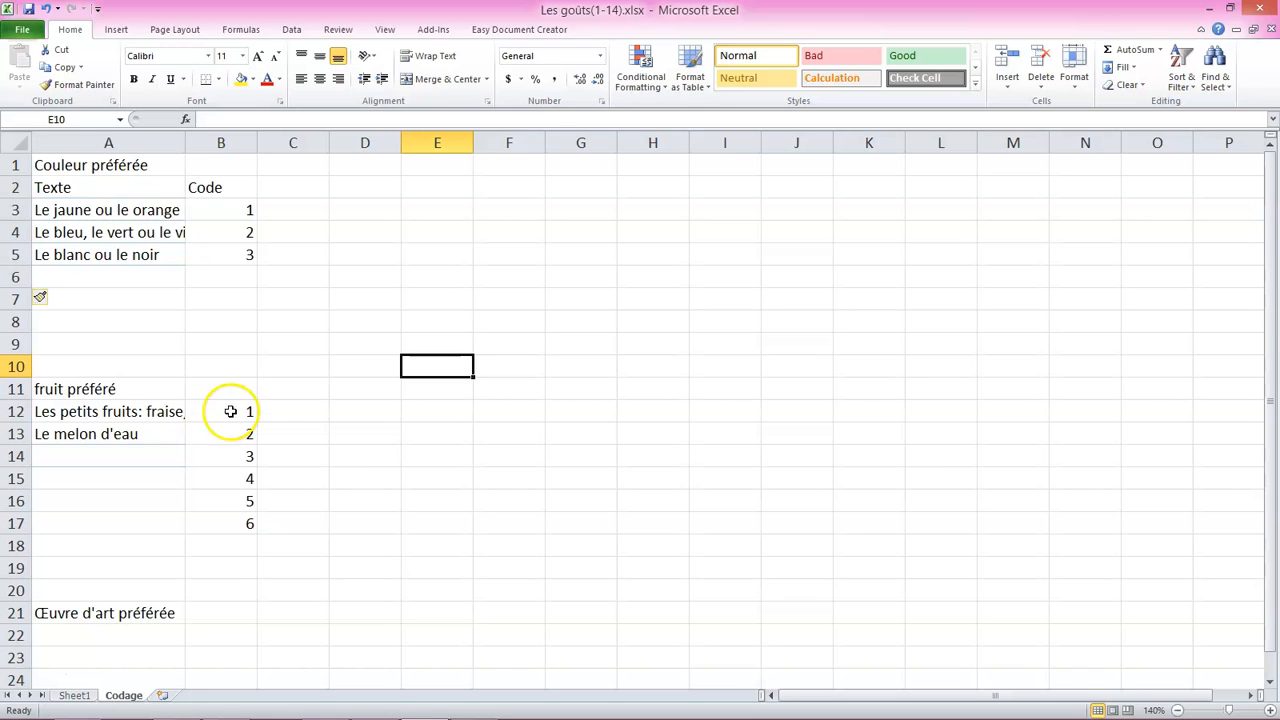
# Copy the answer "Les agrumes: orange, pamplemousse, citron, etc." from Sheet1 cell G3 into Codage cell A14, beside code 3.
pyautogui.click(103, 411)
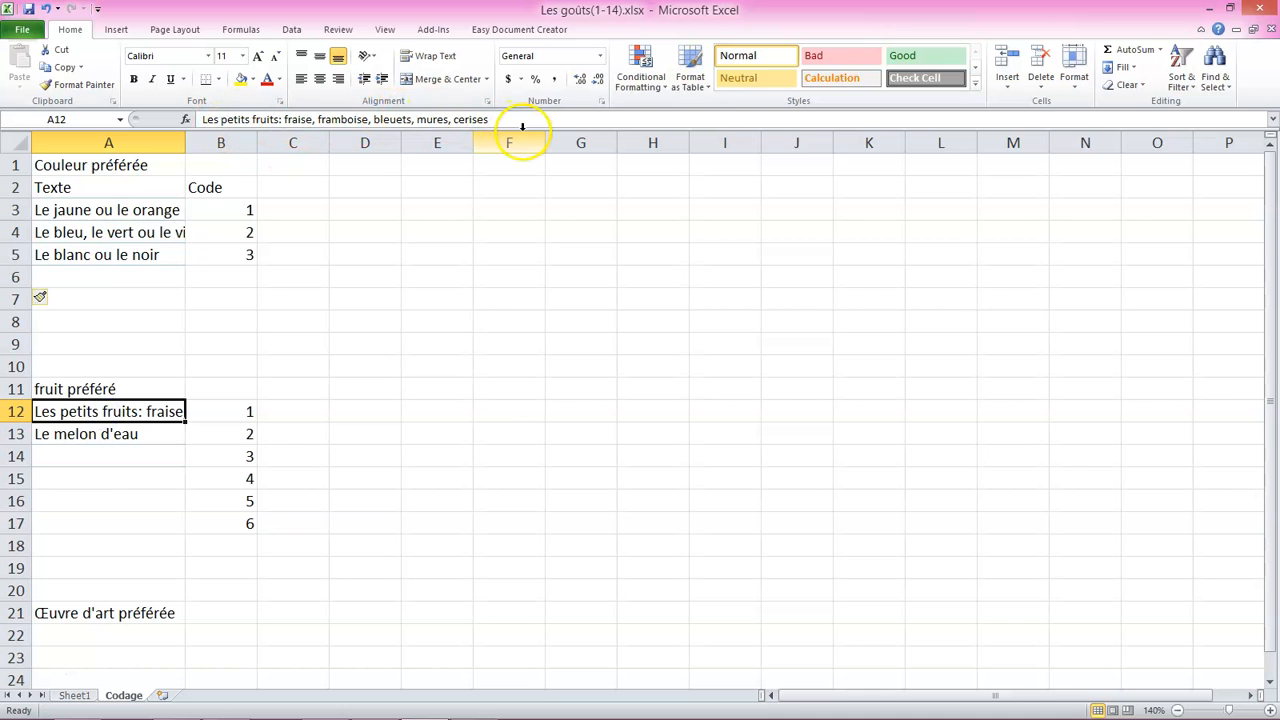
pyautogui.click(80, 697)
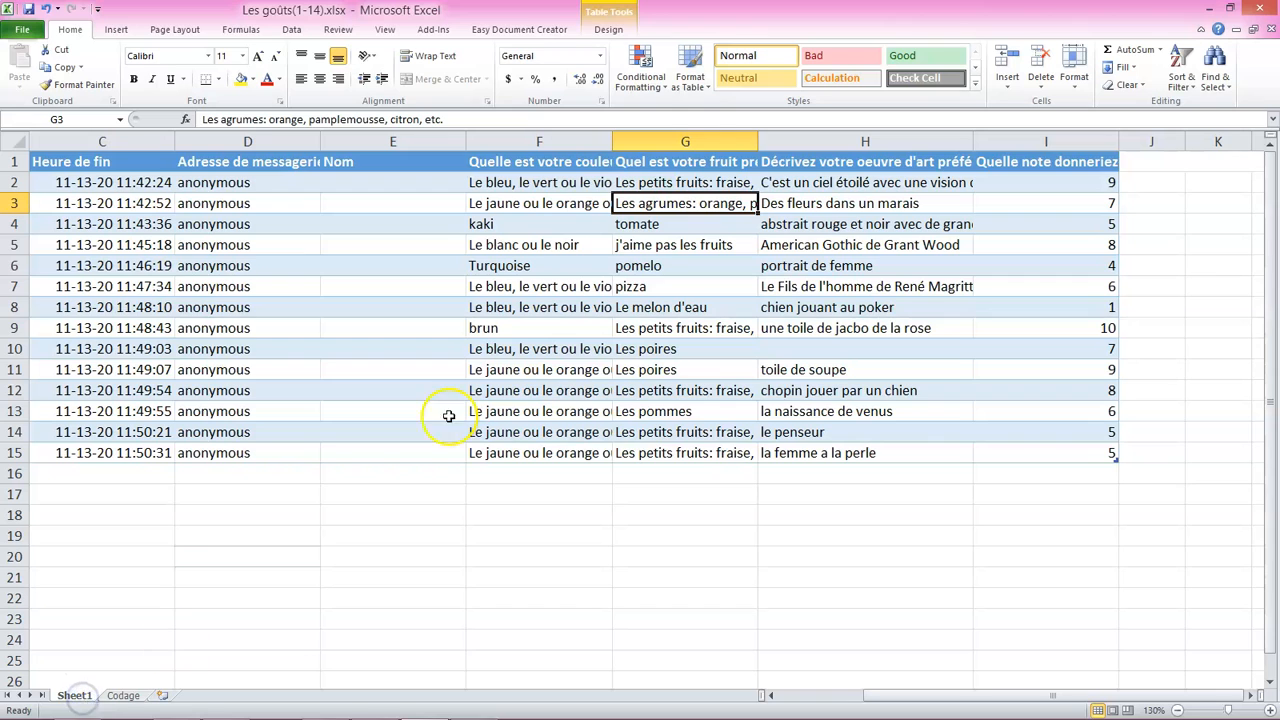
pyautogui.rightClick(690, 202)
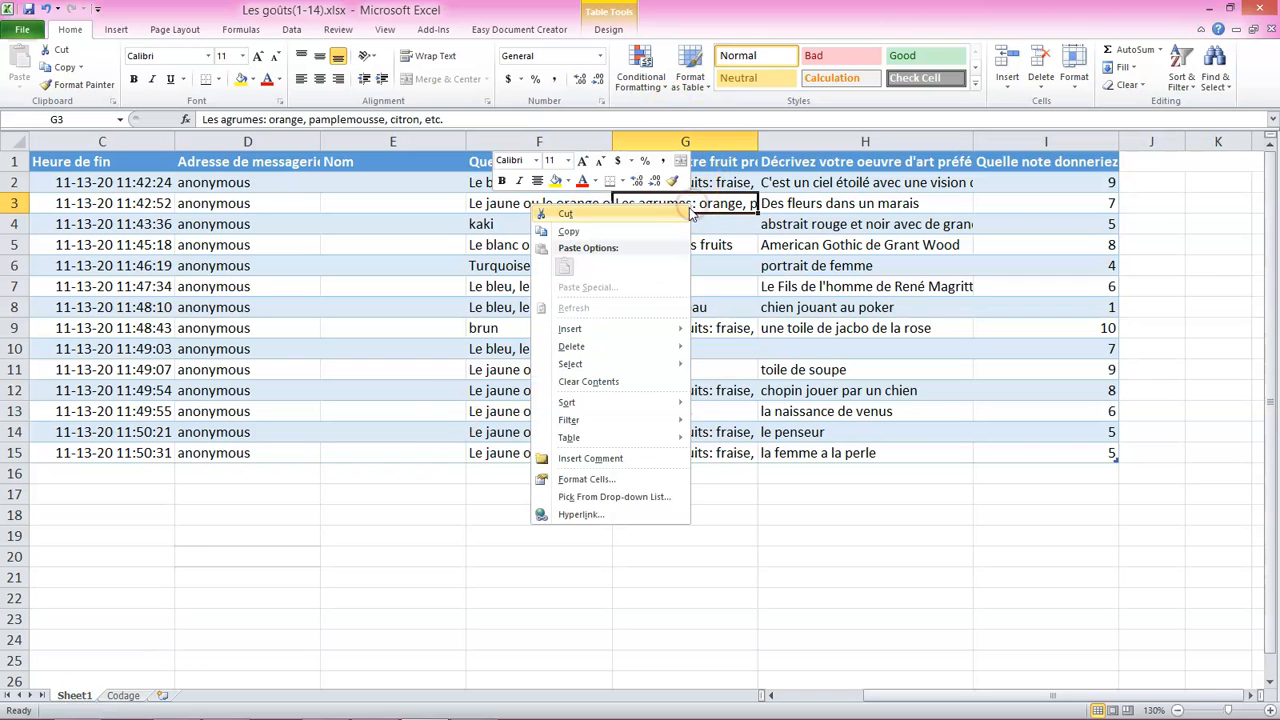
pyautogui.click(663, 226)
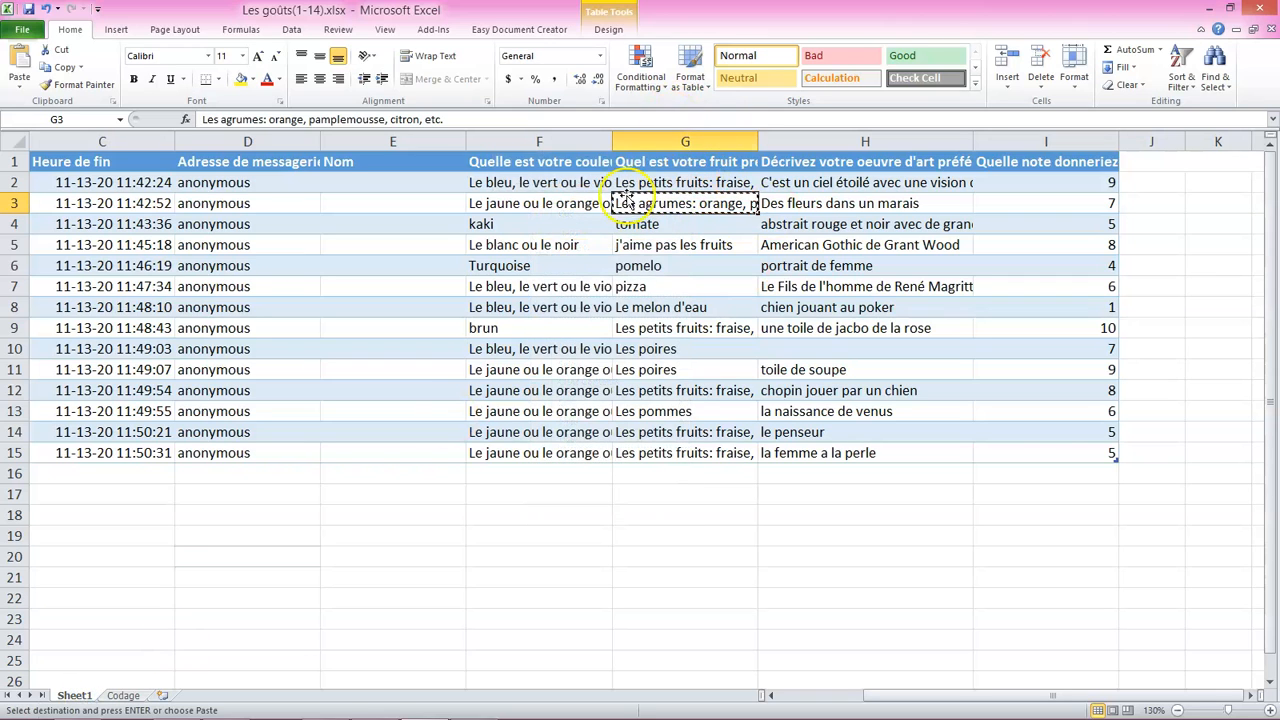
pyautogui.click(124, 695)
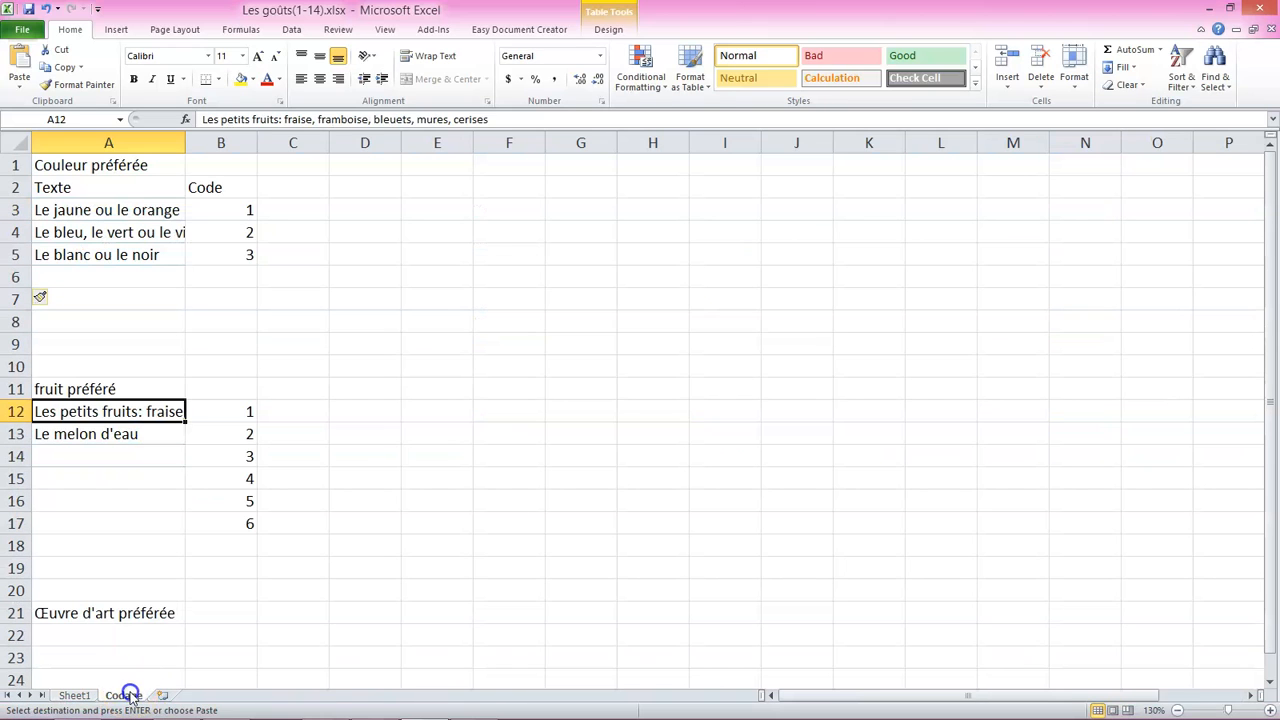
pyautogui.rightClick(110, 456)
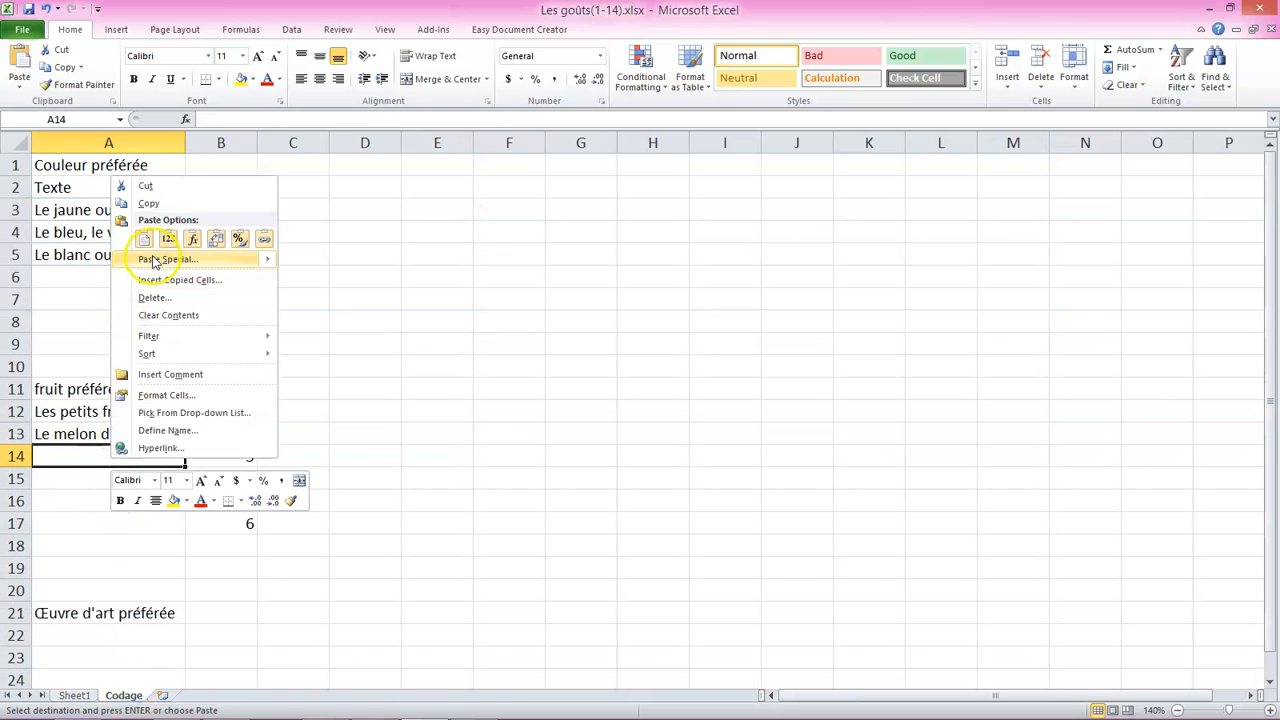
pyautogui.click(140, 240)
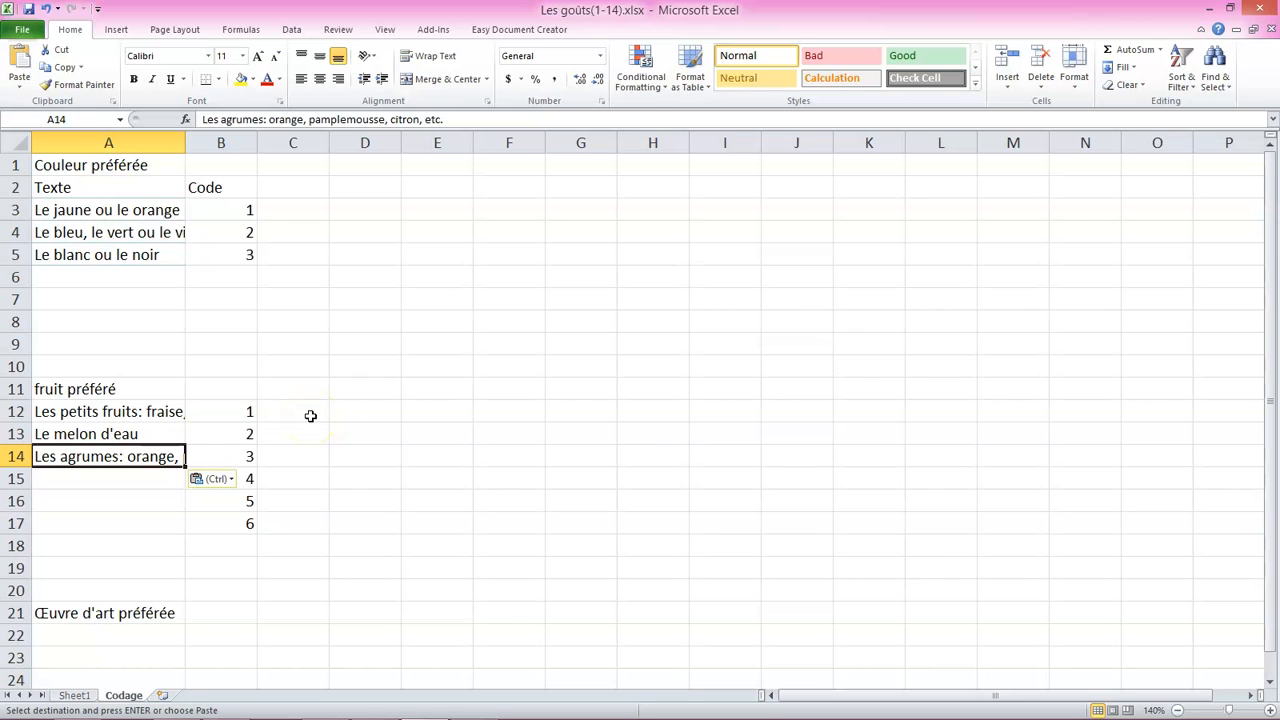
pyautogui.click(306, 414)
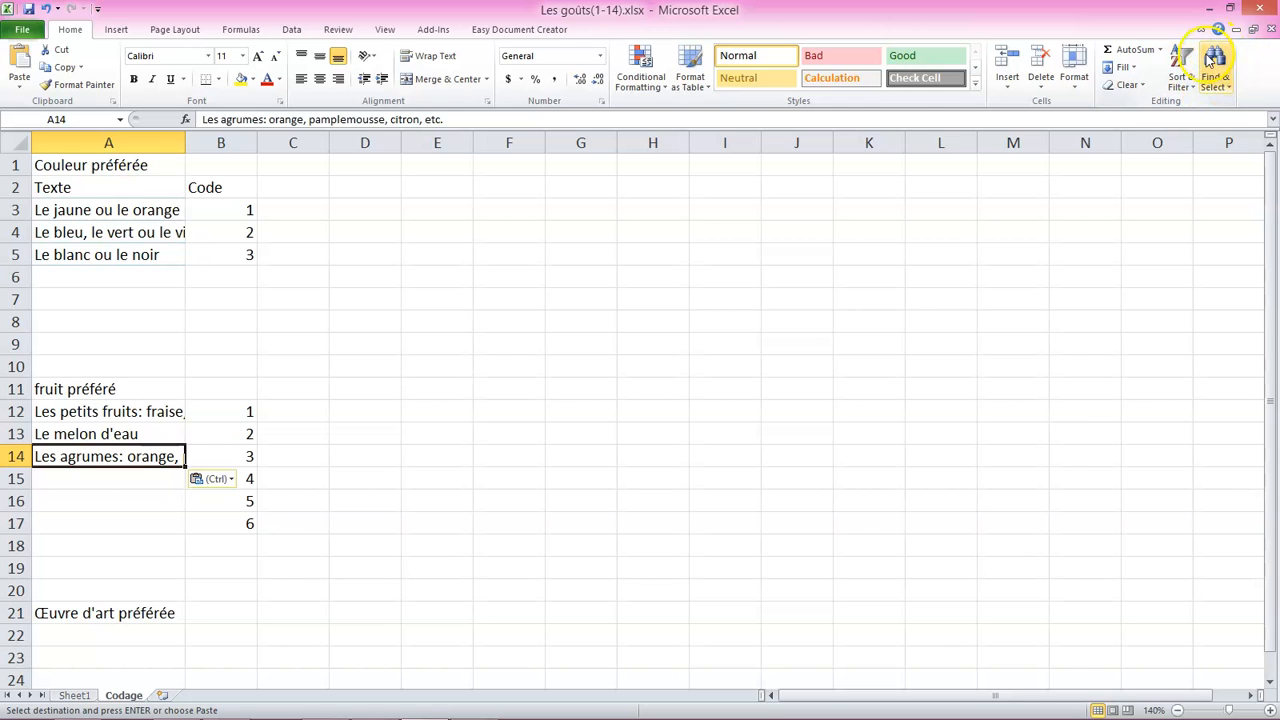
pyautogui.moveTo(610, 714)
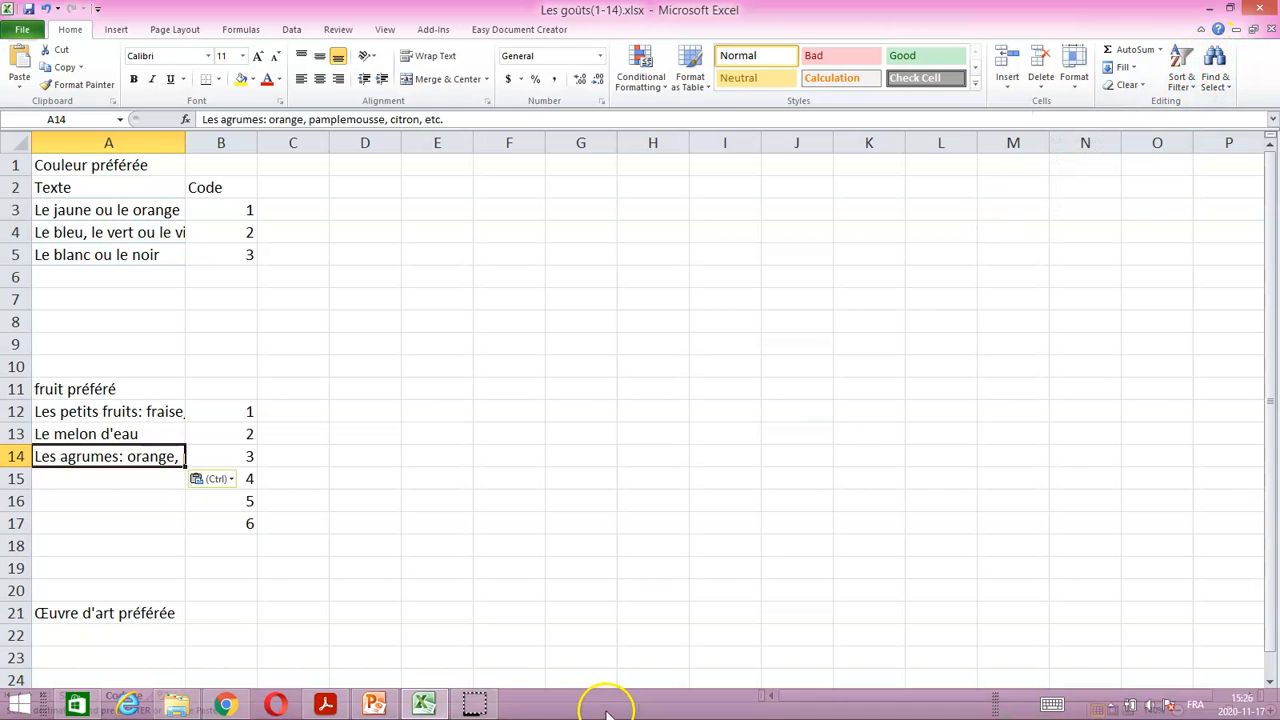
pyautogui.click(226, 705)
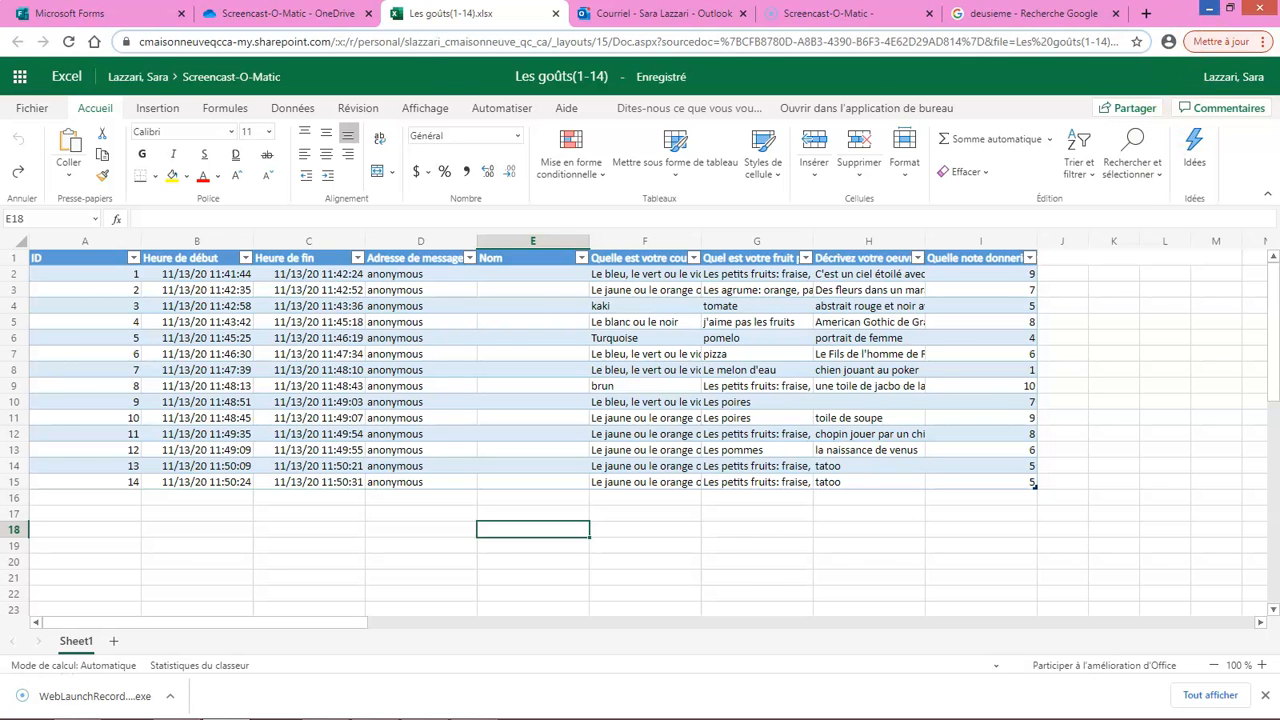
pyautogui.click(1205, 8)
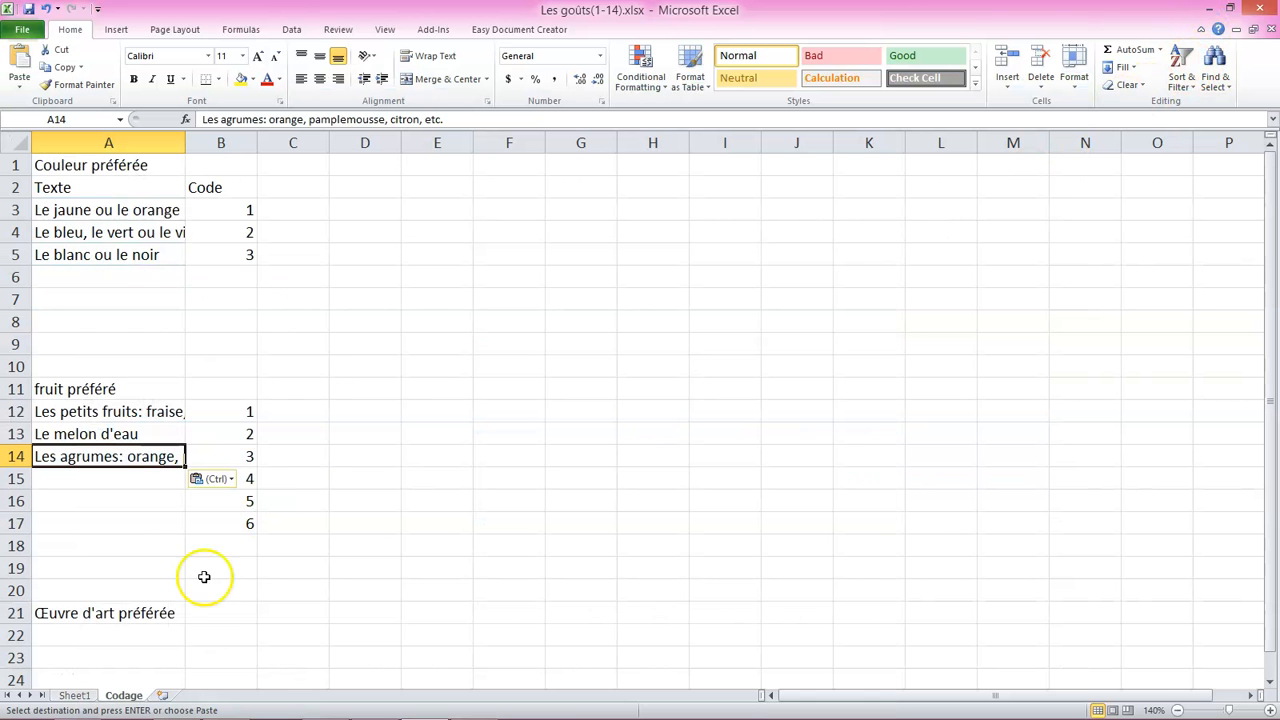
# Copy the citrus label from Codage cell A14 and open Find and Replace for the favourite-fruit column G on Sheet1.
pyautogui.rightClick(115, 460)
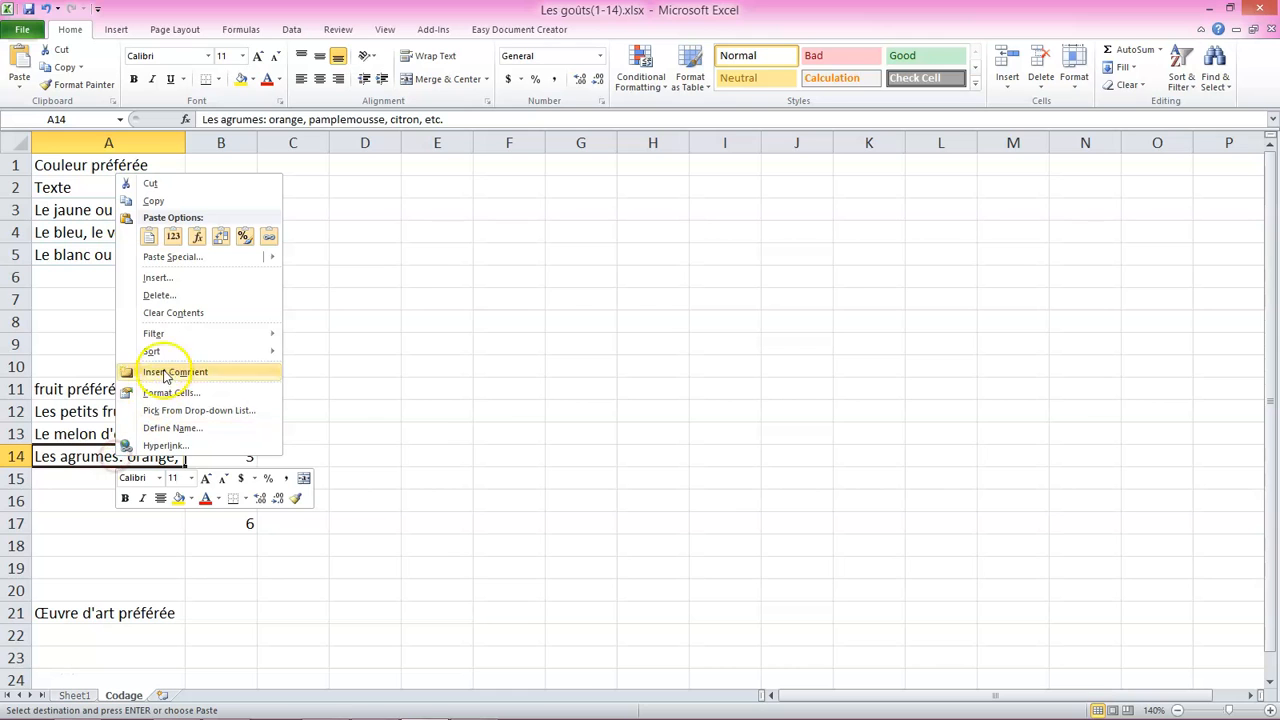
pyautogui.click(170, 200)
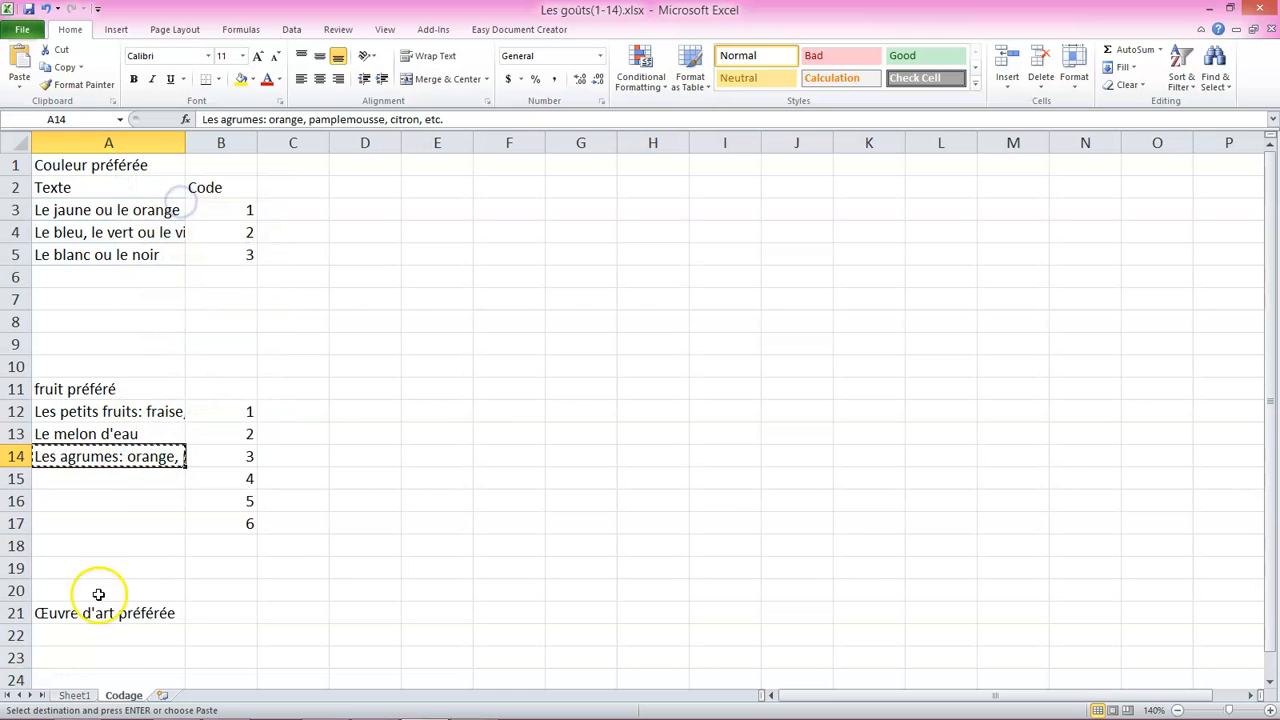
pyautogui.click(74, 695)
pyautogui.click(668, 141)
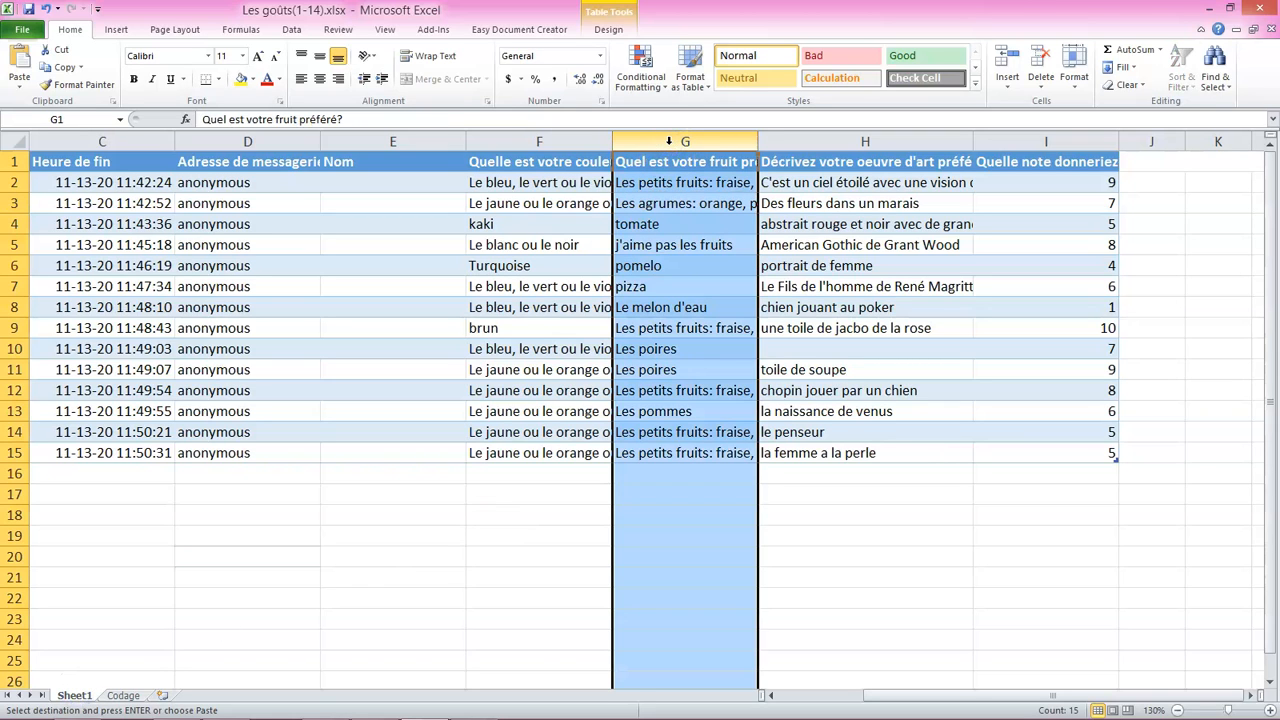
pyautogui.click(1212, 84)
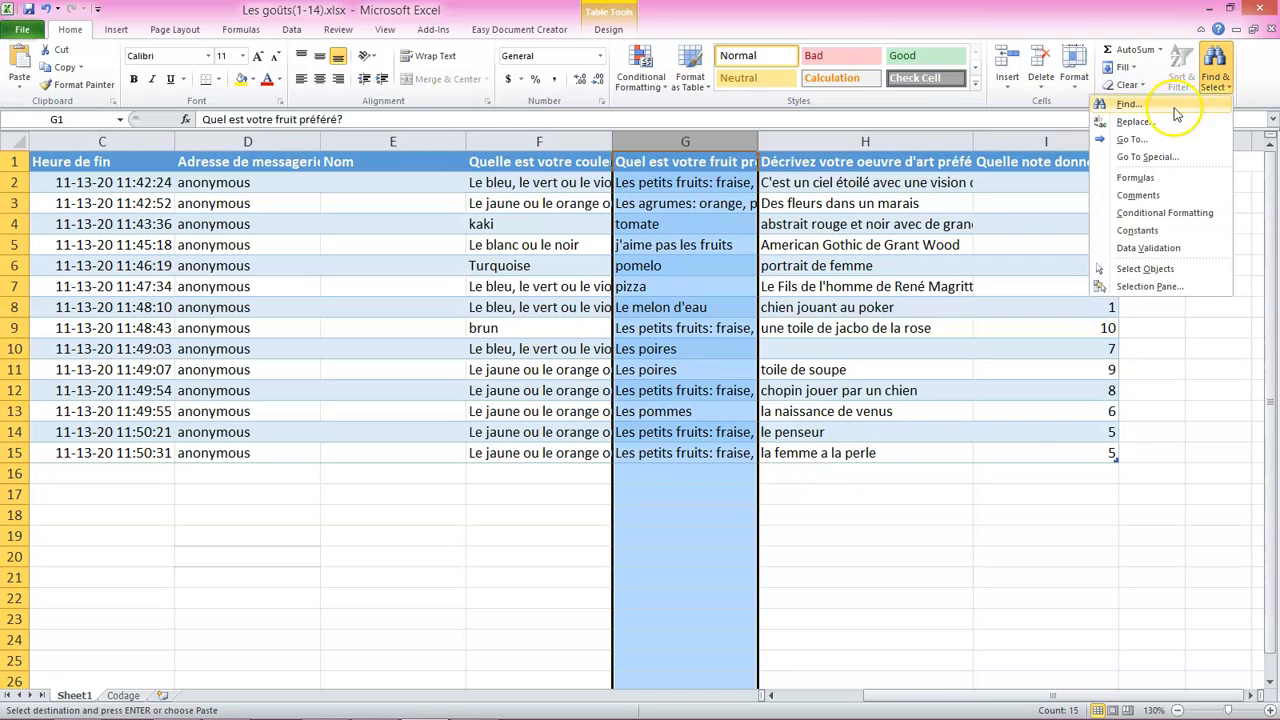
pyautogui.click(1138, 121)
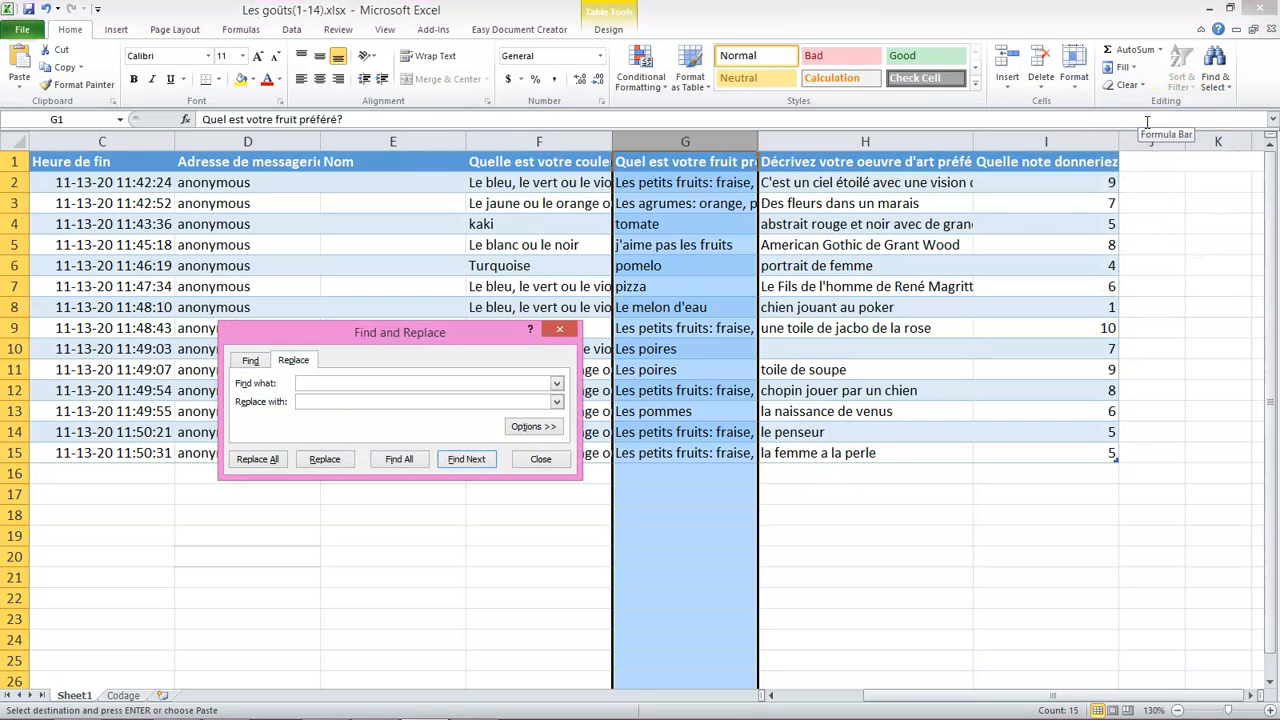
# Replace all "Les agrumes: orange, pamplemousse, citron, etc." answers in the favourite-fruit column with code 3.
pyautogui.click(341, 382)
pyautogui.rightClick(341, 383)
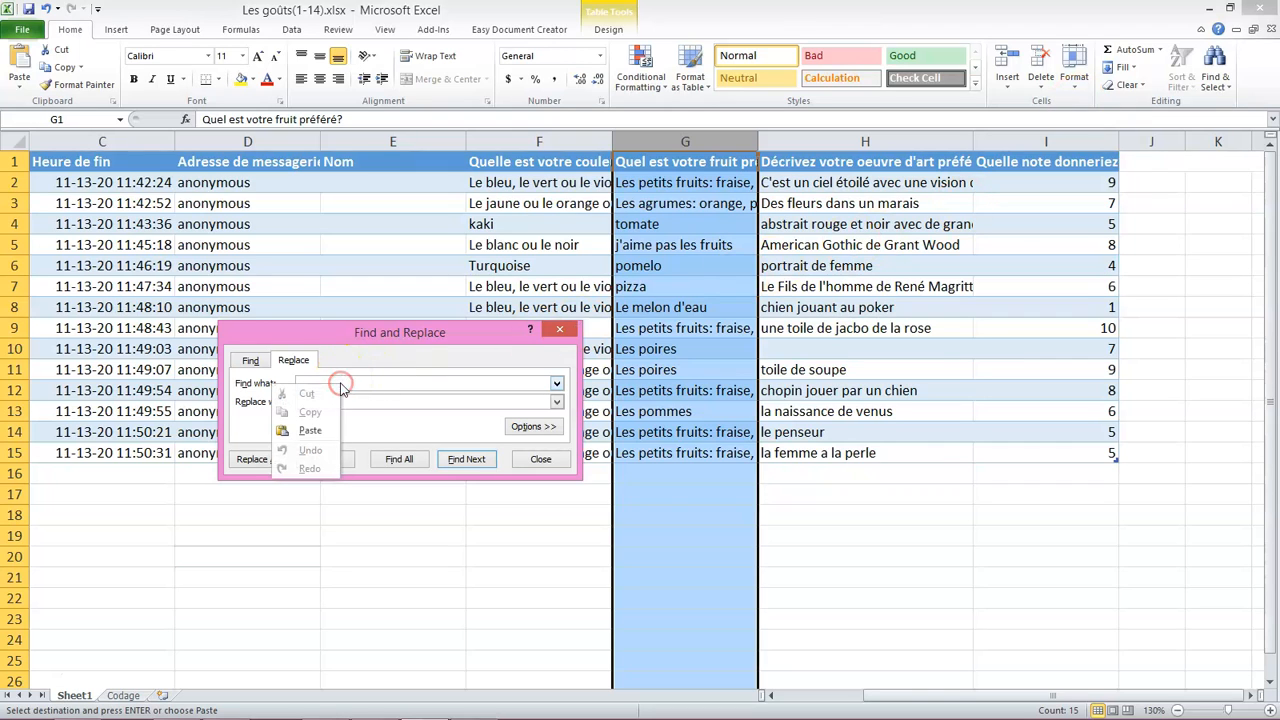
pyautogui.click(318, 429)
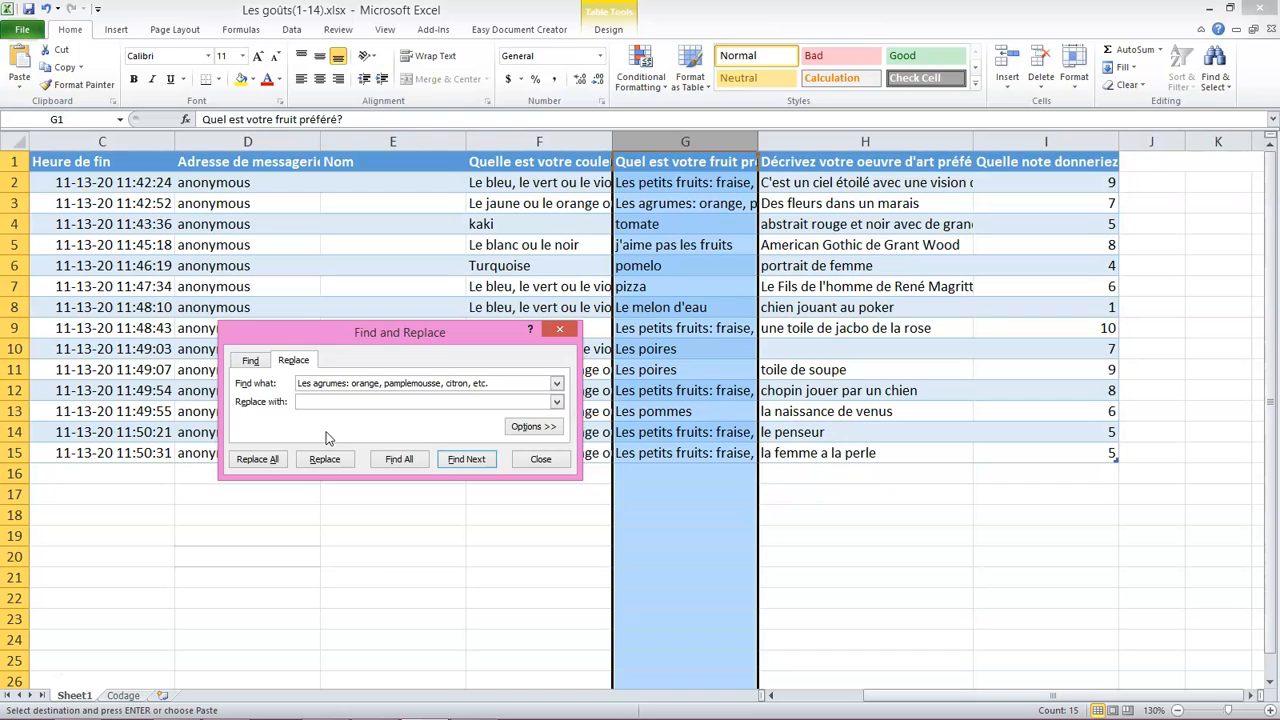
pyautogui.click(330, 405)
pyautogui.click(350, 404)
pyautogui.click(256, 466)
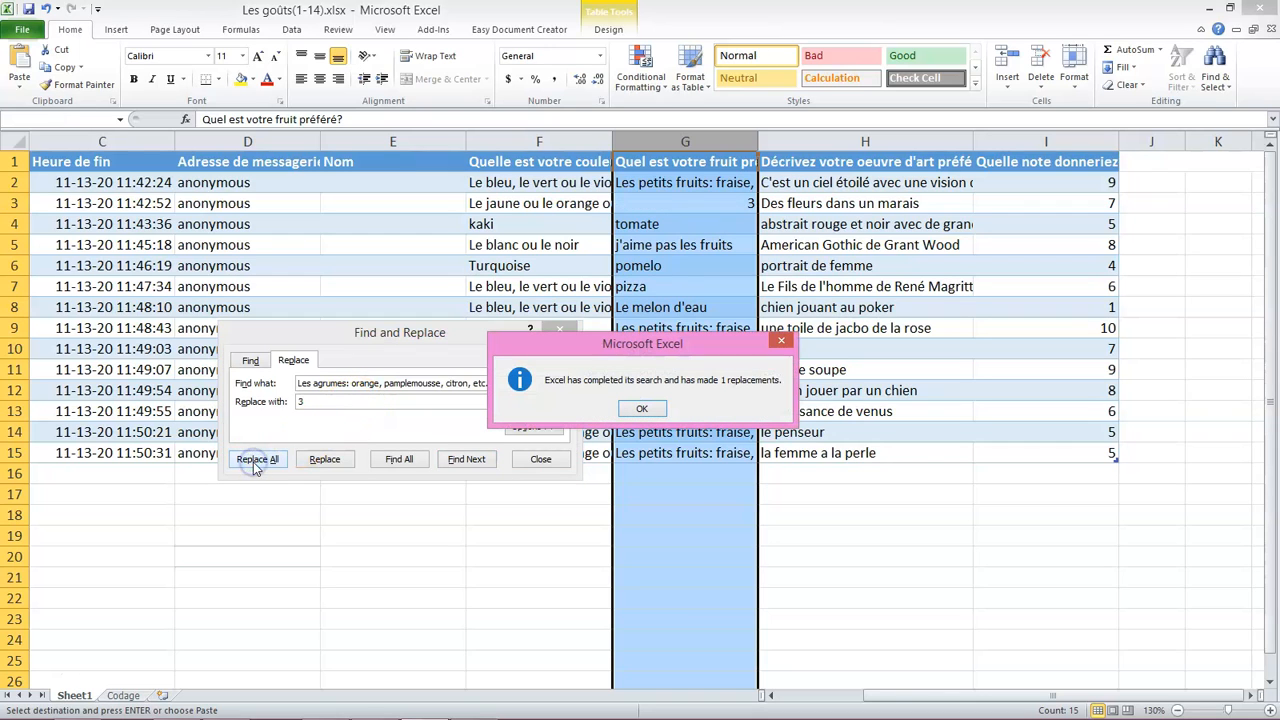
pyautogui.click(642, 409)
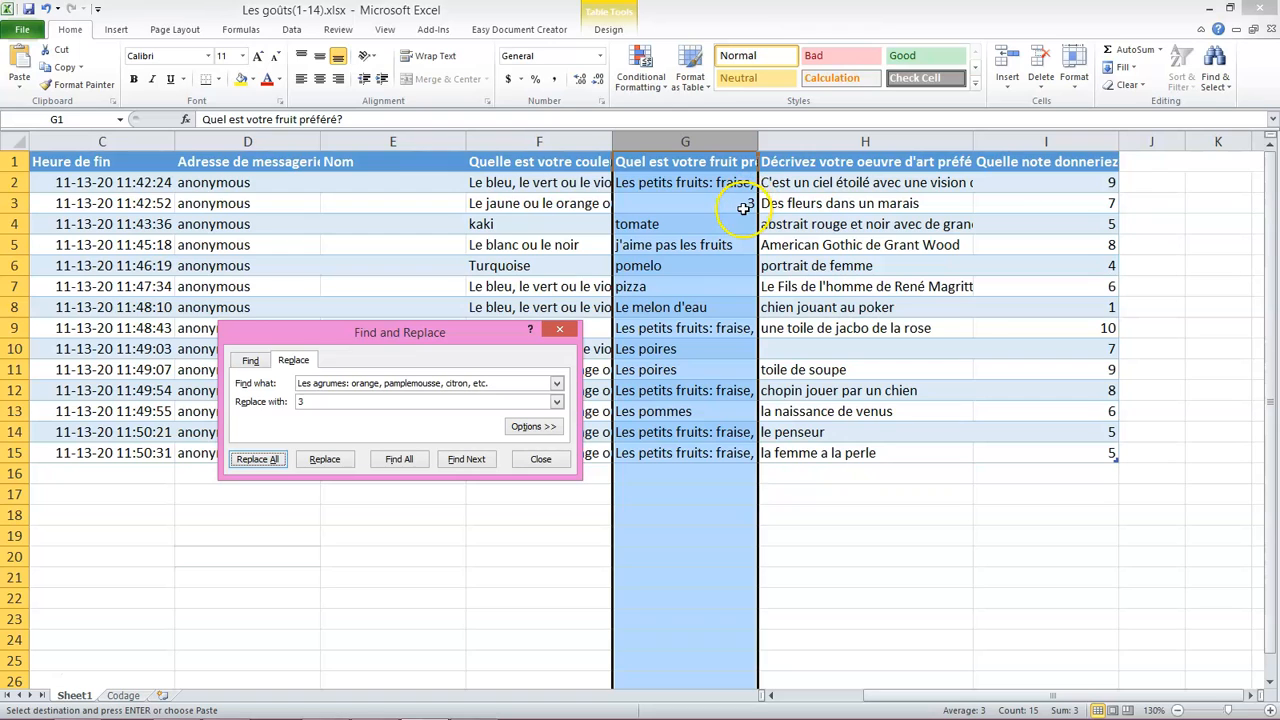
# Replace all "Les poires" answers in the favourite-fruit column with code 4 and close Find and Replace.
pyautogui.click(484, 386)
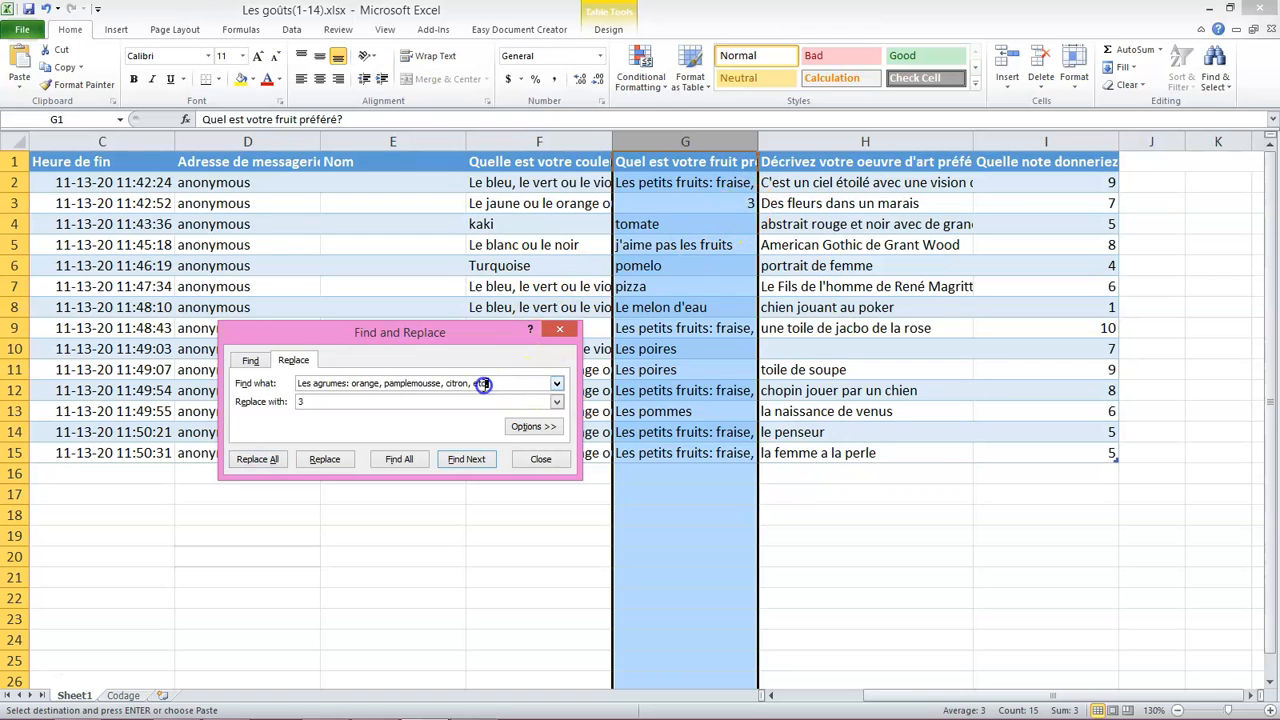
pyautogui.moveTo(213, 409); pyautogui.dragTo(273, 385)
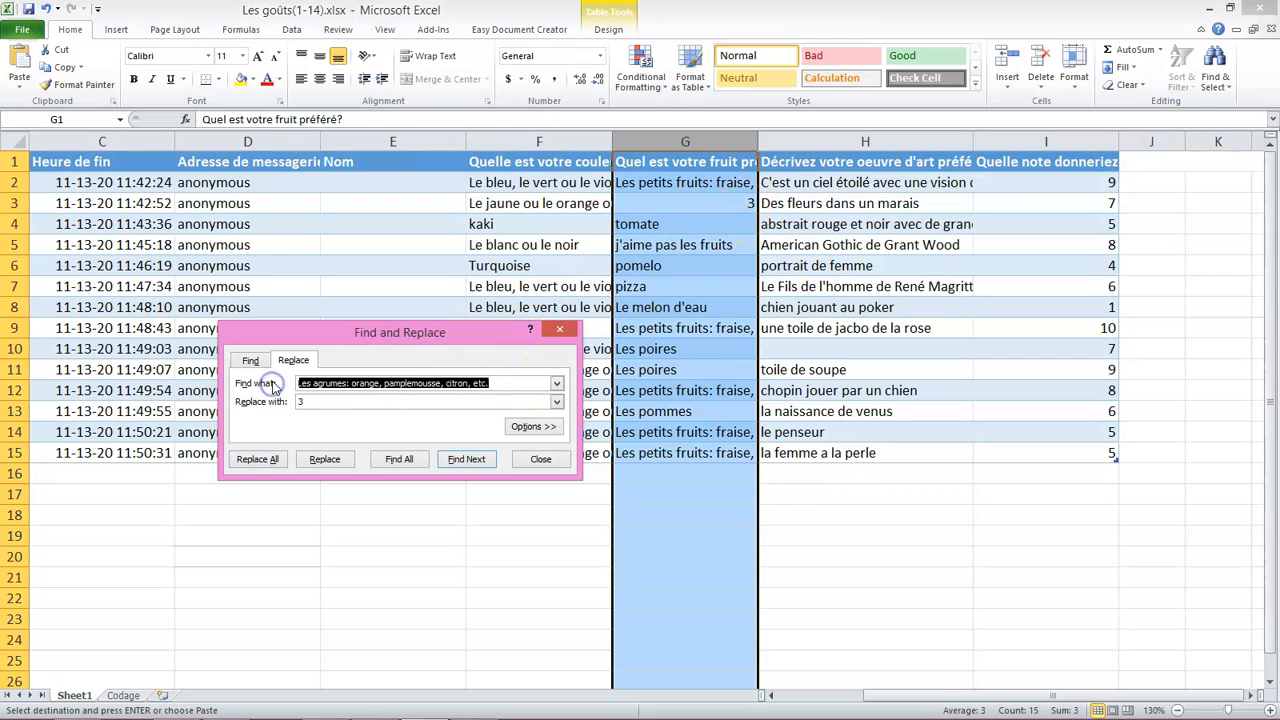
pyautogui.write('Les poires')
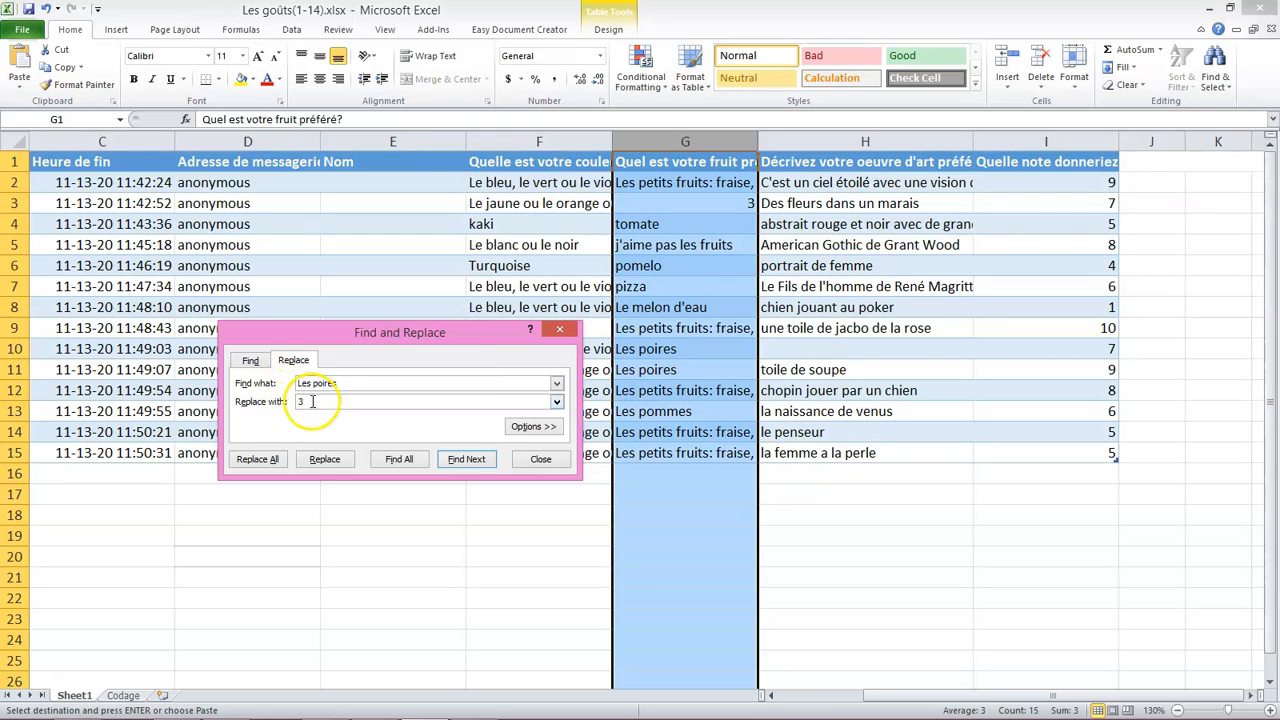
pyautogui.moveTo(314, 400); pyautogui.dragTo(293, 409)
pyautogui.click(258, 459)
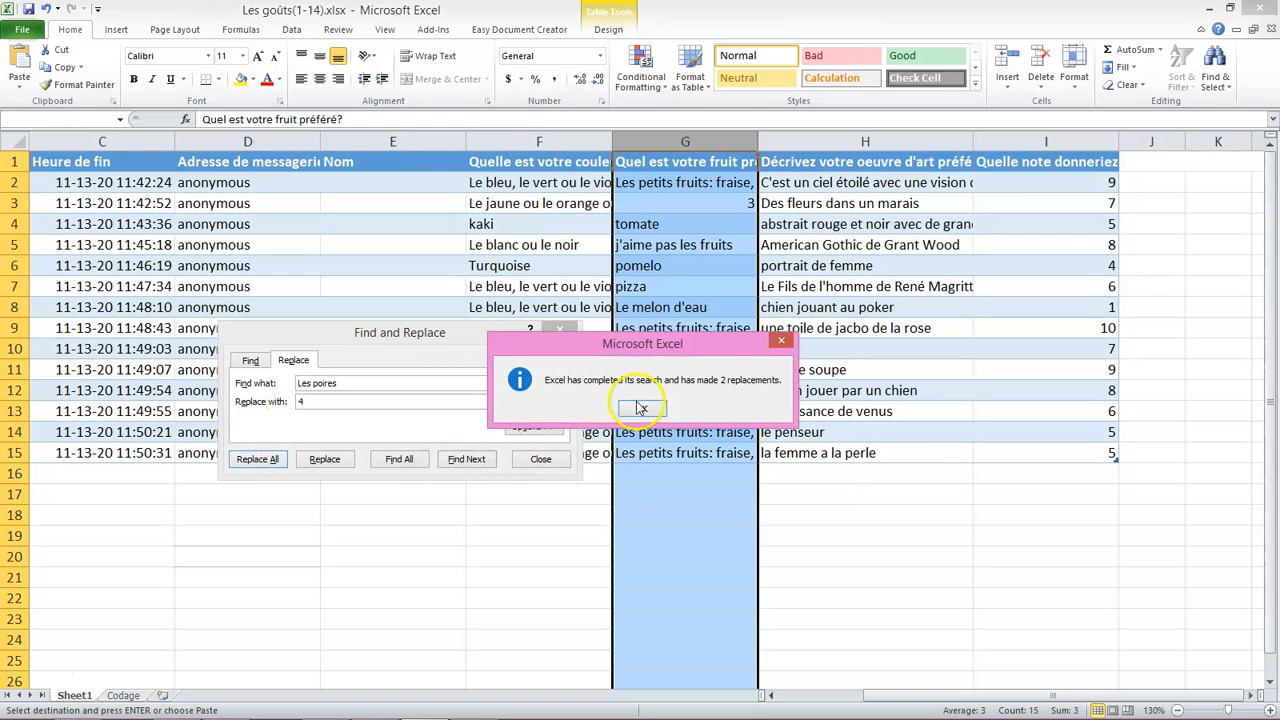
pyautogui.click(641, 408)
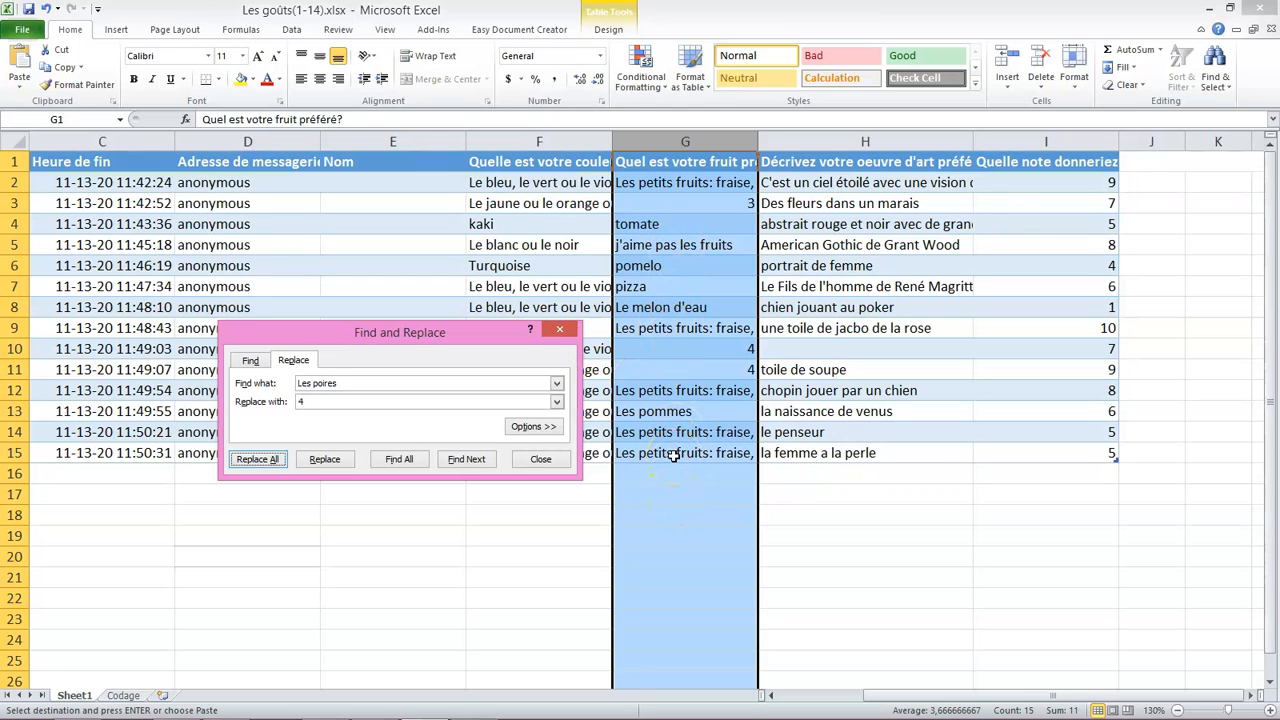
pyautogui.click(560, 330)
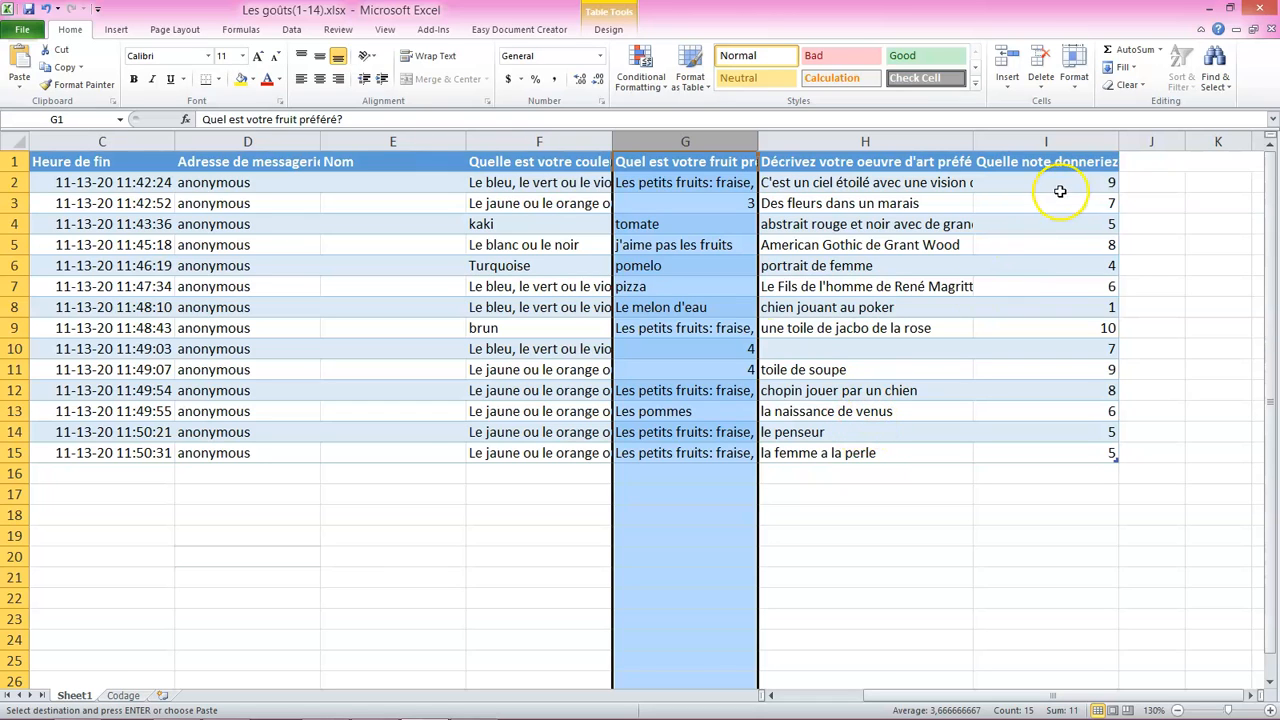
# On the Codage sheet, add the category "paysage" with code 1 in row 22, under the "Œuvre d'art préférée" heading.
pyautogui.click(124, 695)
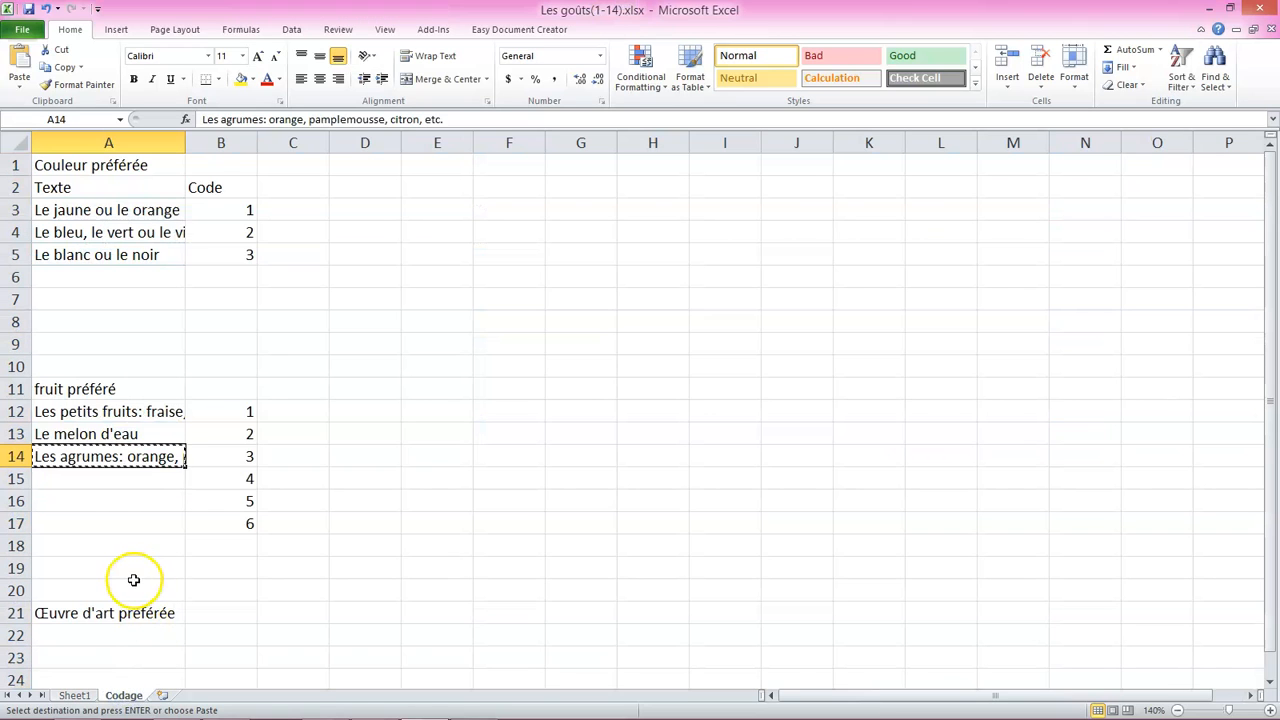
pyautogui.scroll(-2, 129, 560)
pyautogui.click(143, 500)
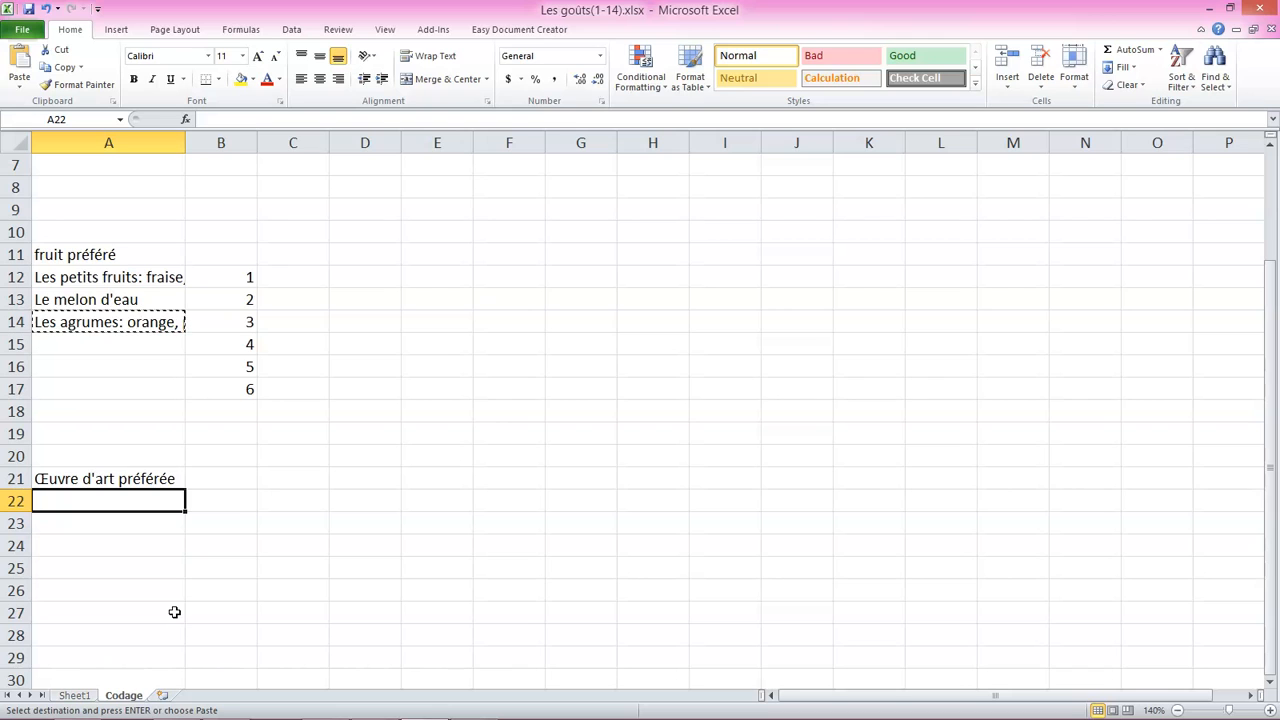
pyautogui.write('pay')
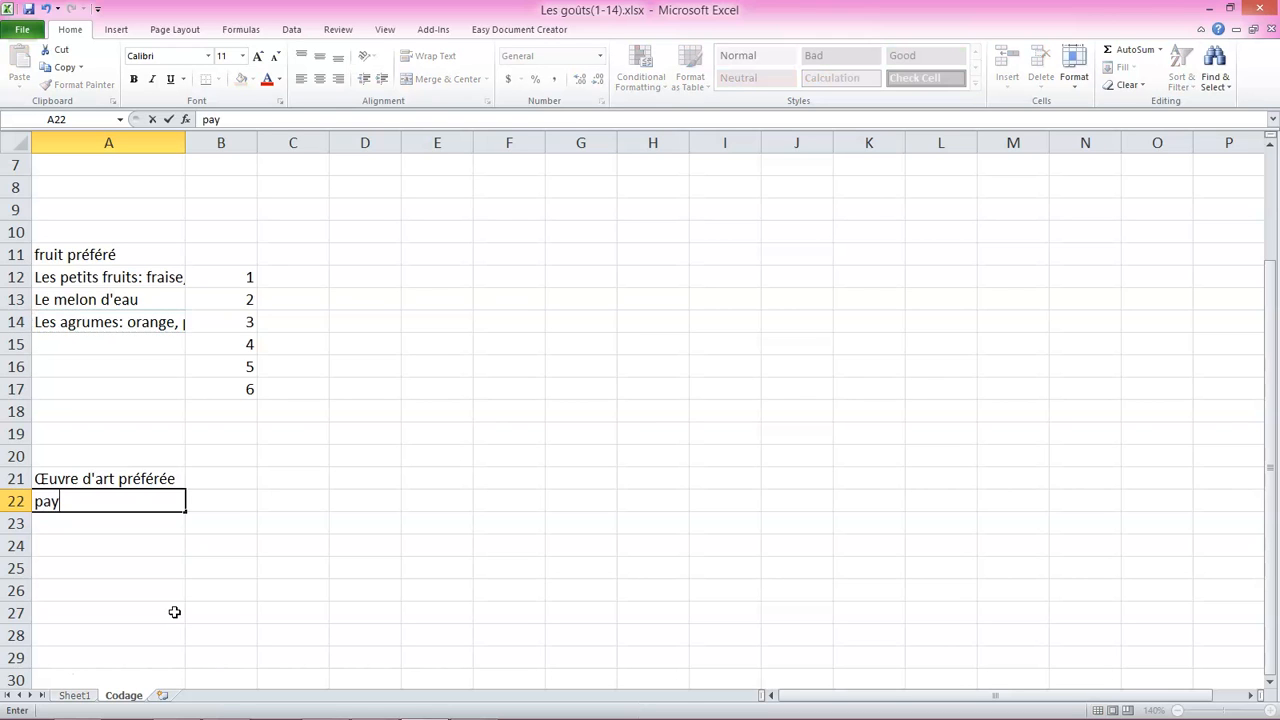
pyautogui.write('sage')
pyautogui.press('Tab')
pyautogui.write('1')
pyautogui.press('Return')
# Add the category "personne" with code 2 in row 23 of the Codage sheet.
pyautogui.write('perso')
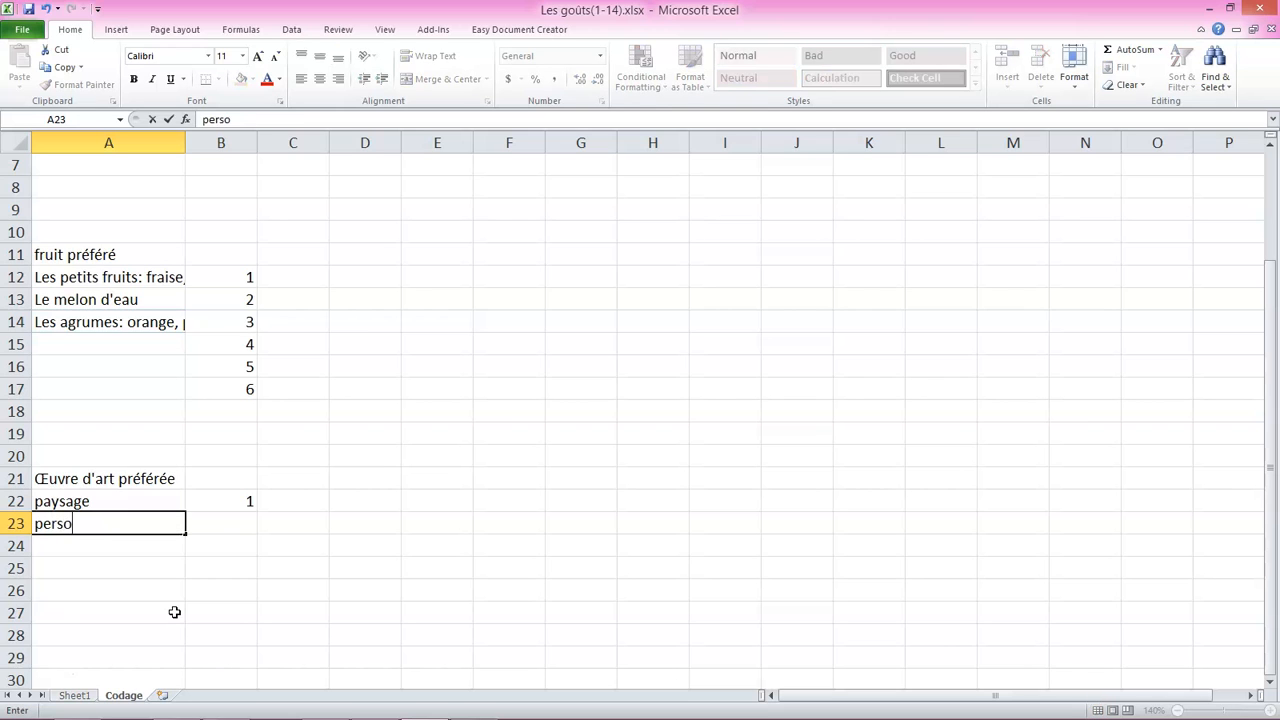
pyautogui.write('nne')
pyautogui.press('Tab')
pyautogui.write('2')
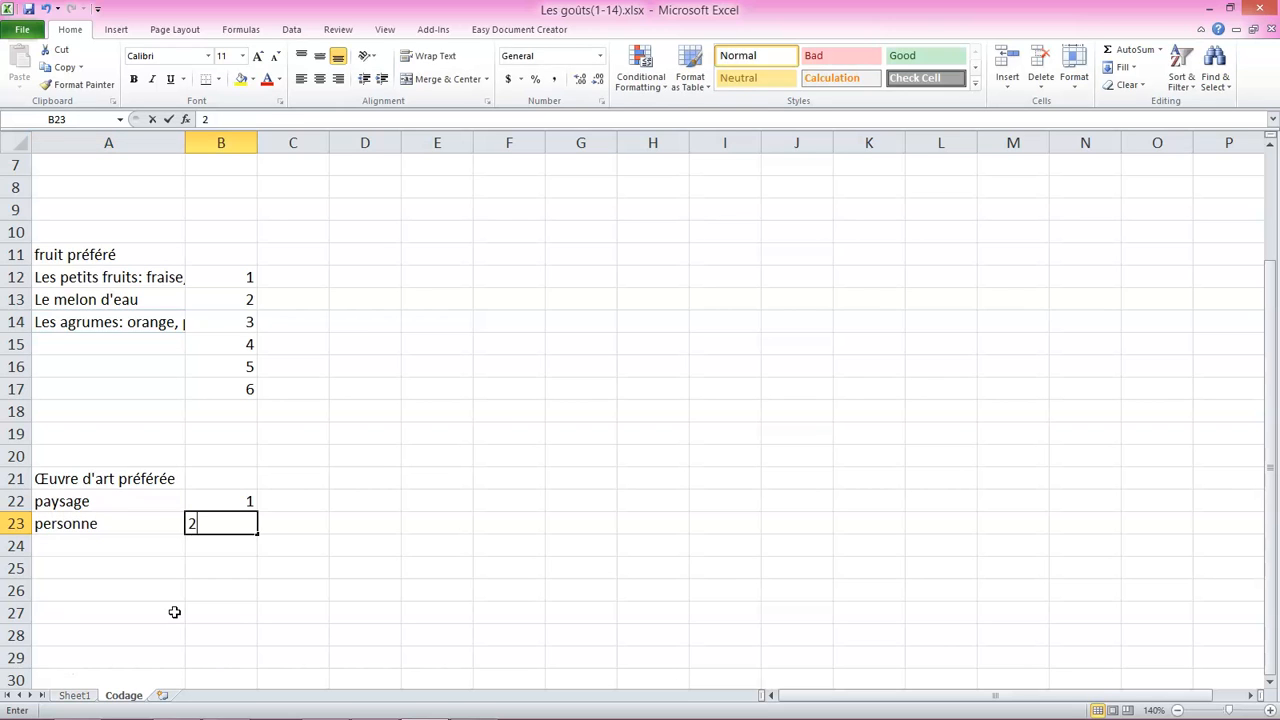
# On Sheet1, insert an empty column between the favourite-artwork column H and the museum-visit rating column.
pyautogui.click(74, 695)
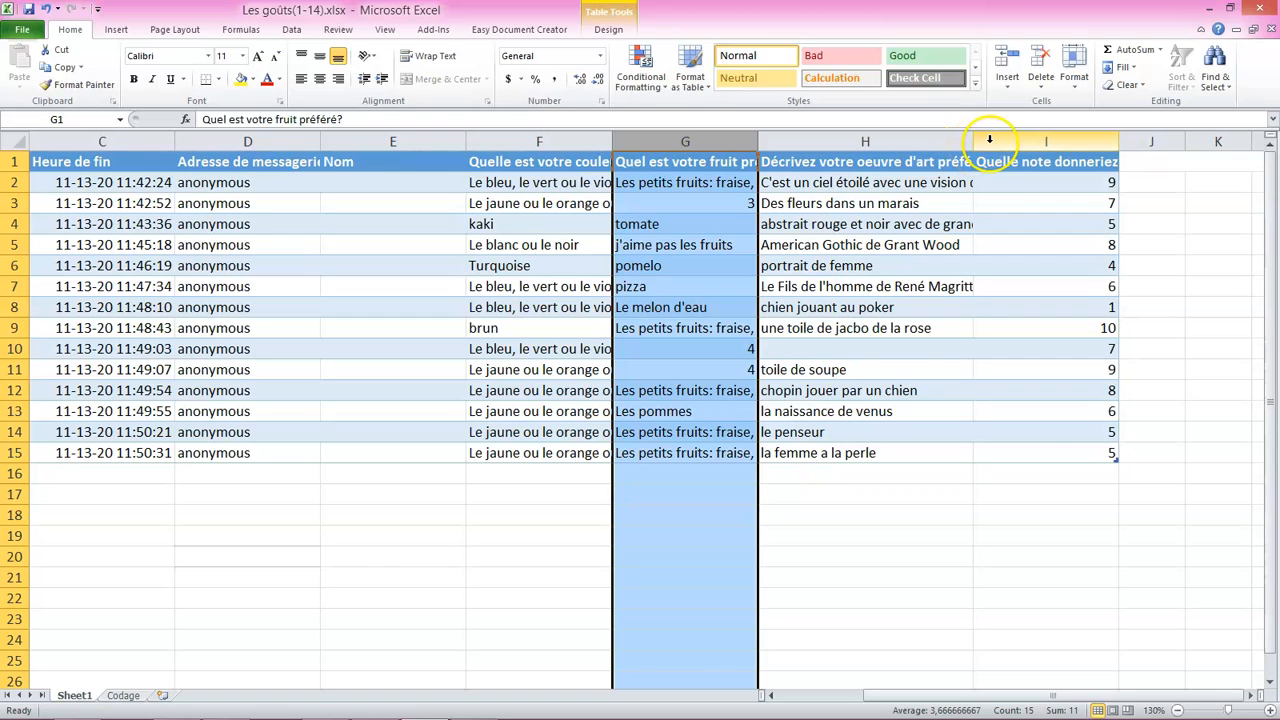
pyautogui.click(916, 139)
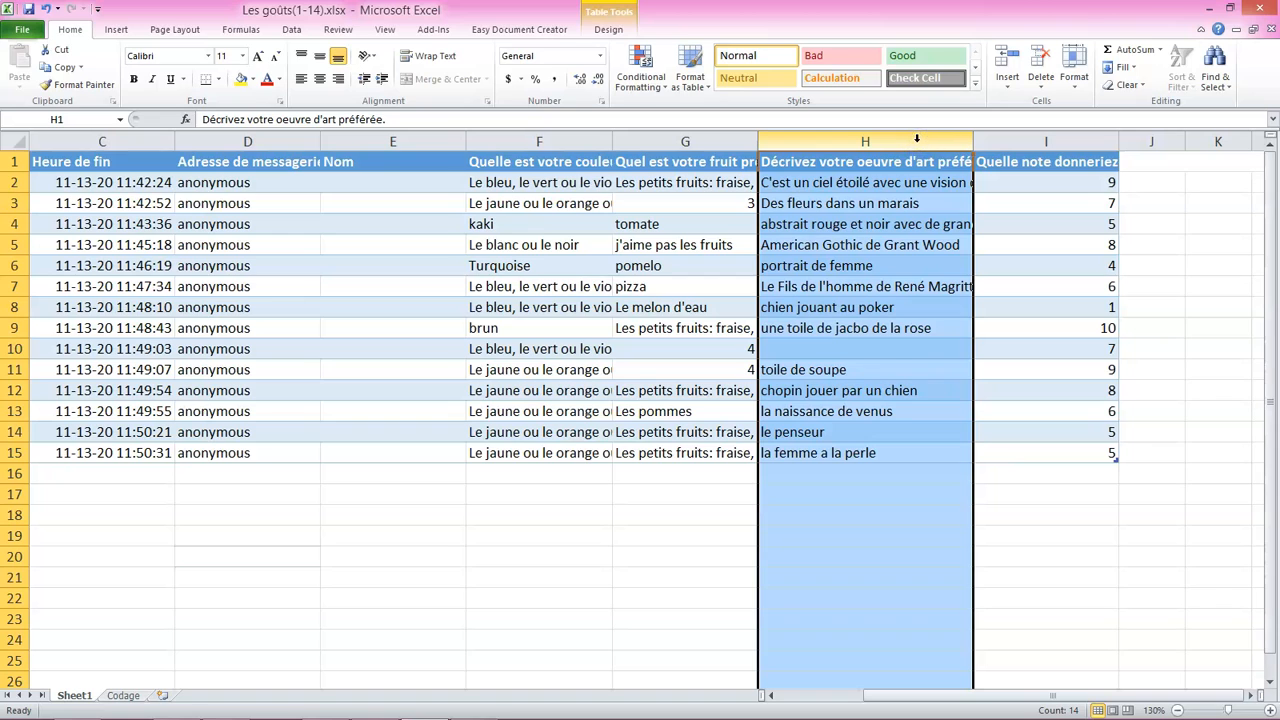
pyautogui.click(1010, 146)
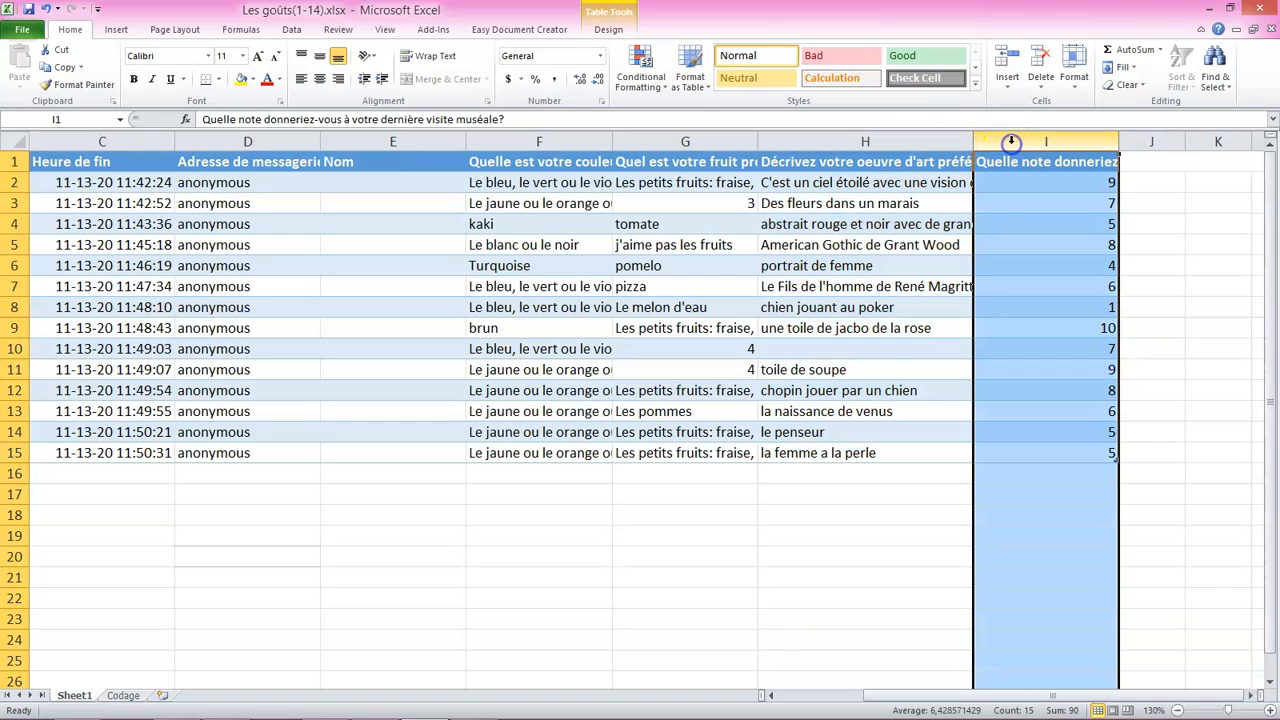
pyautogui.rightClick(1012, 147)
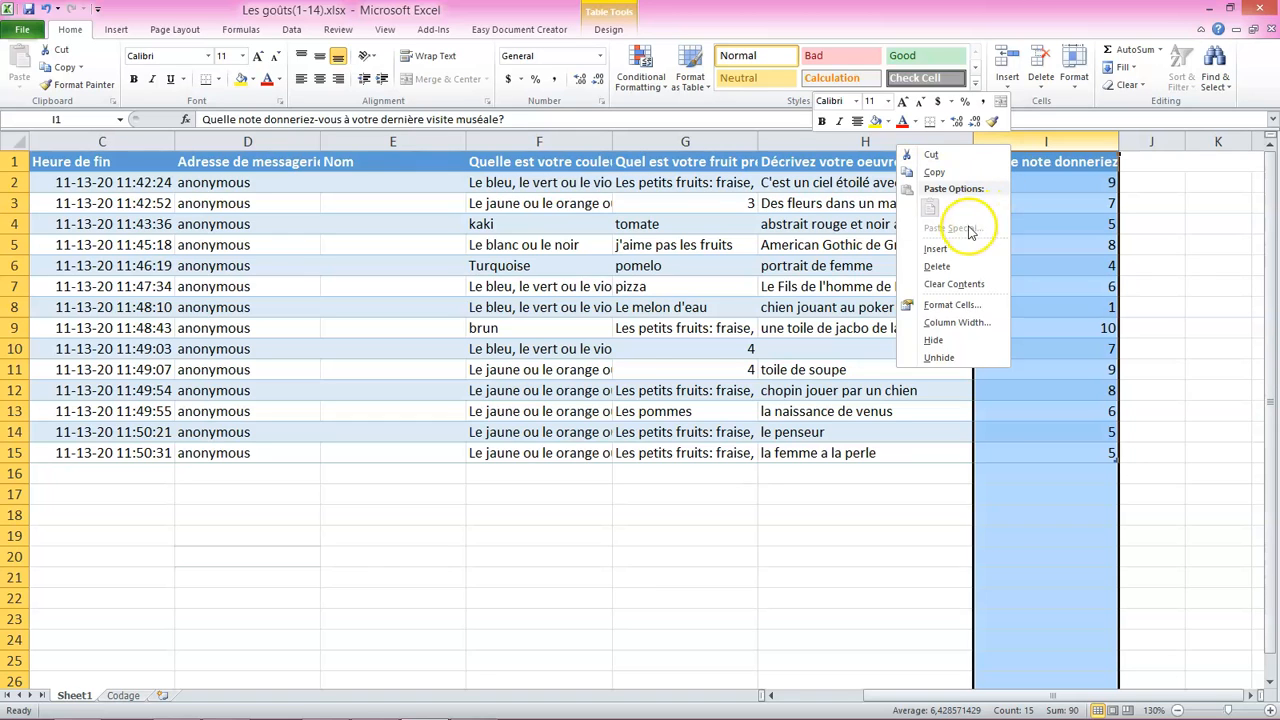
pyautogui.click(948, 248)
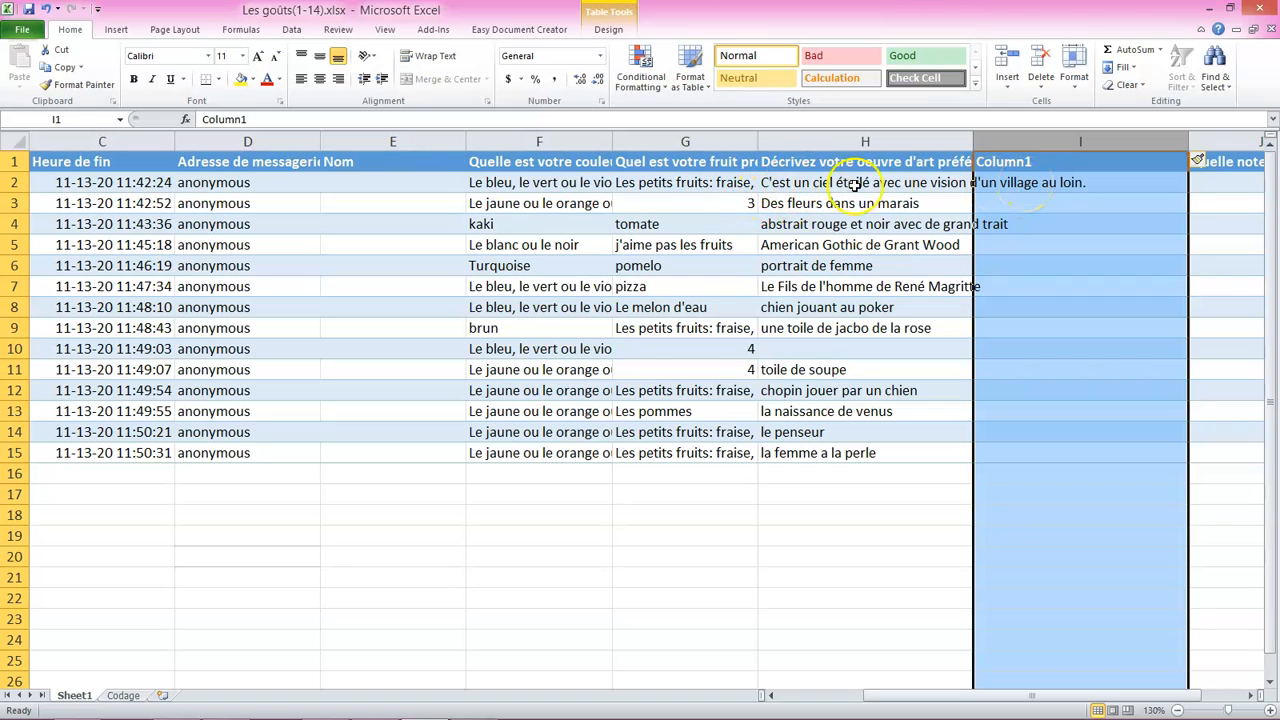
# In the new column I, enter code 1 in I2 for the starry-sky village answer and code 2 in I6 for "portrait de femme".
pyautogui.click(1045, 182)
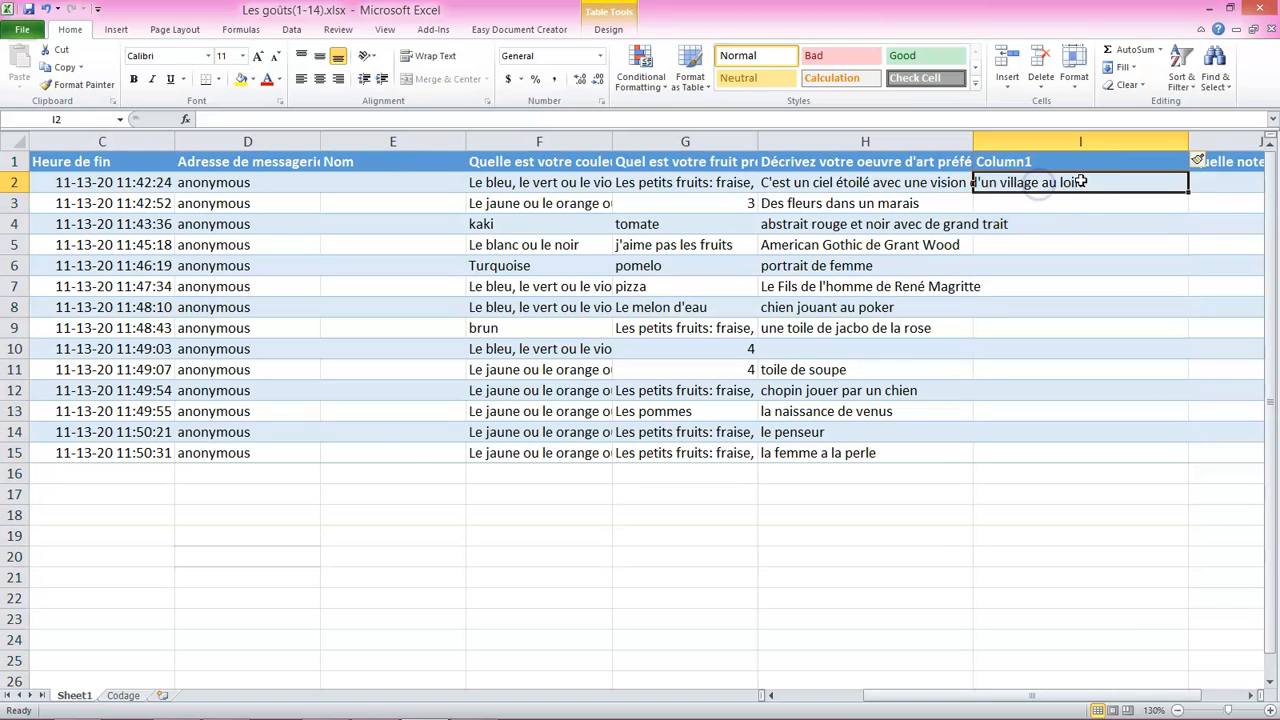
pyautogui.write('1')
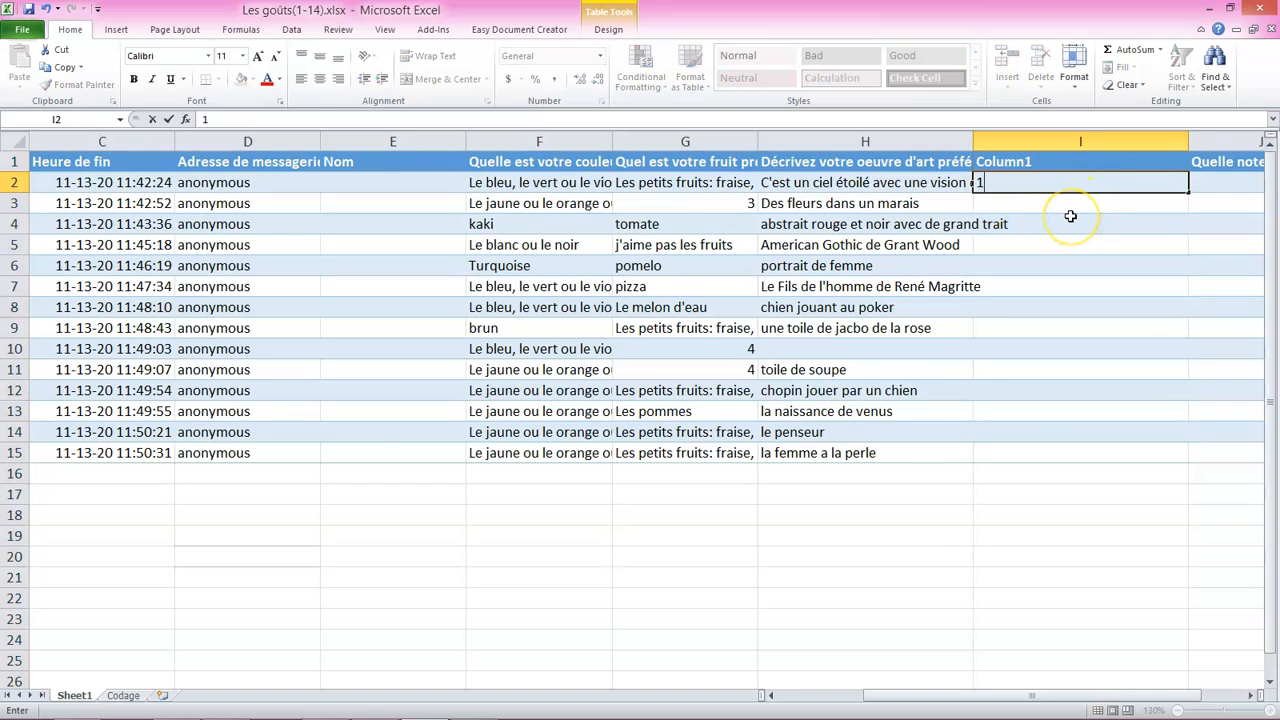
pyautogui.click(1030, 268)
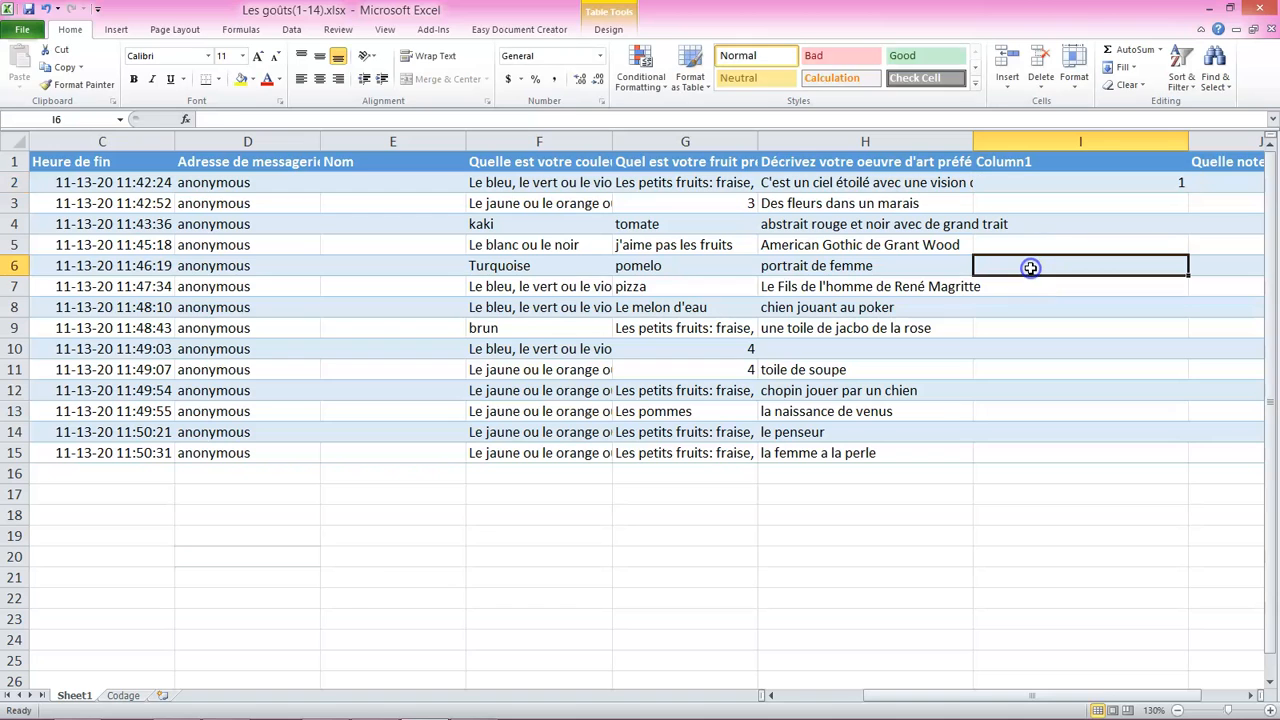
pyautogui.write('2')
pyautogui.click(1080, 514)
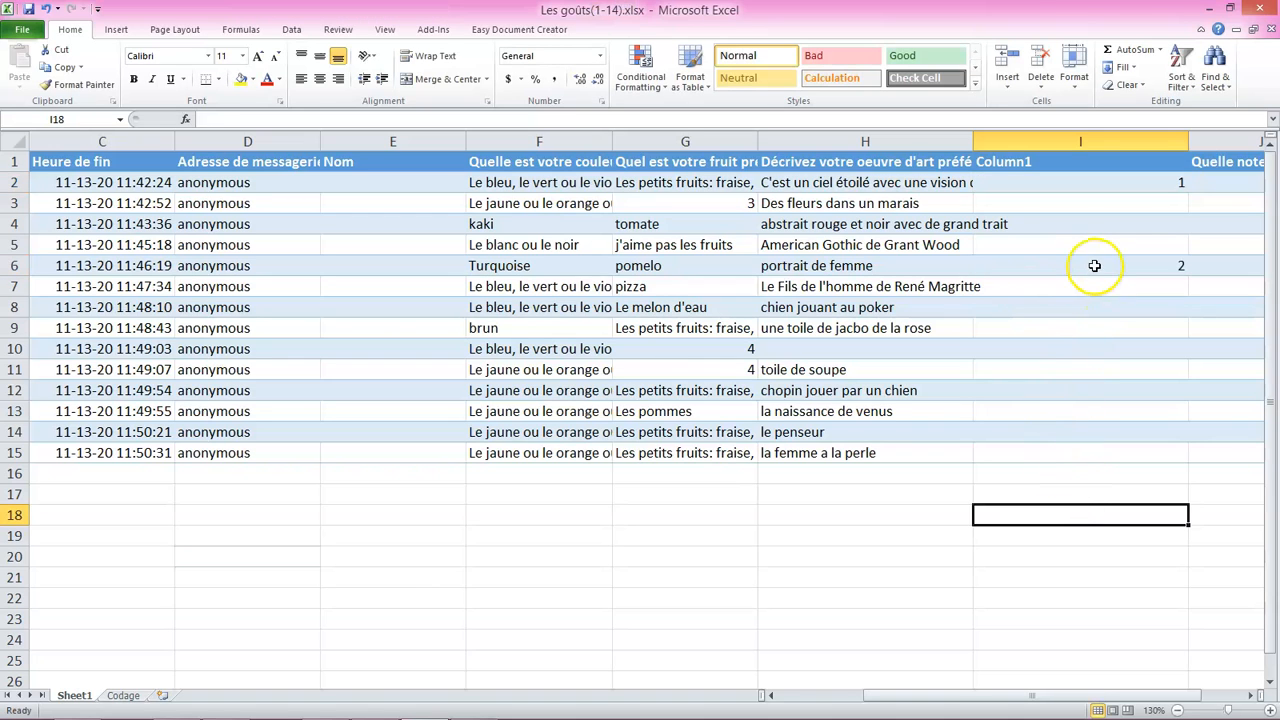
pyautogui.click(888, 347)
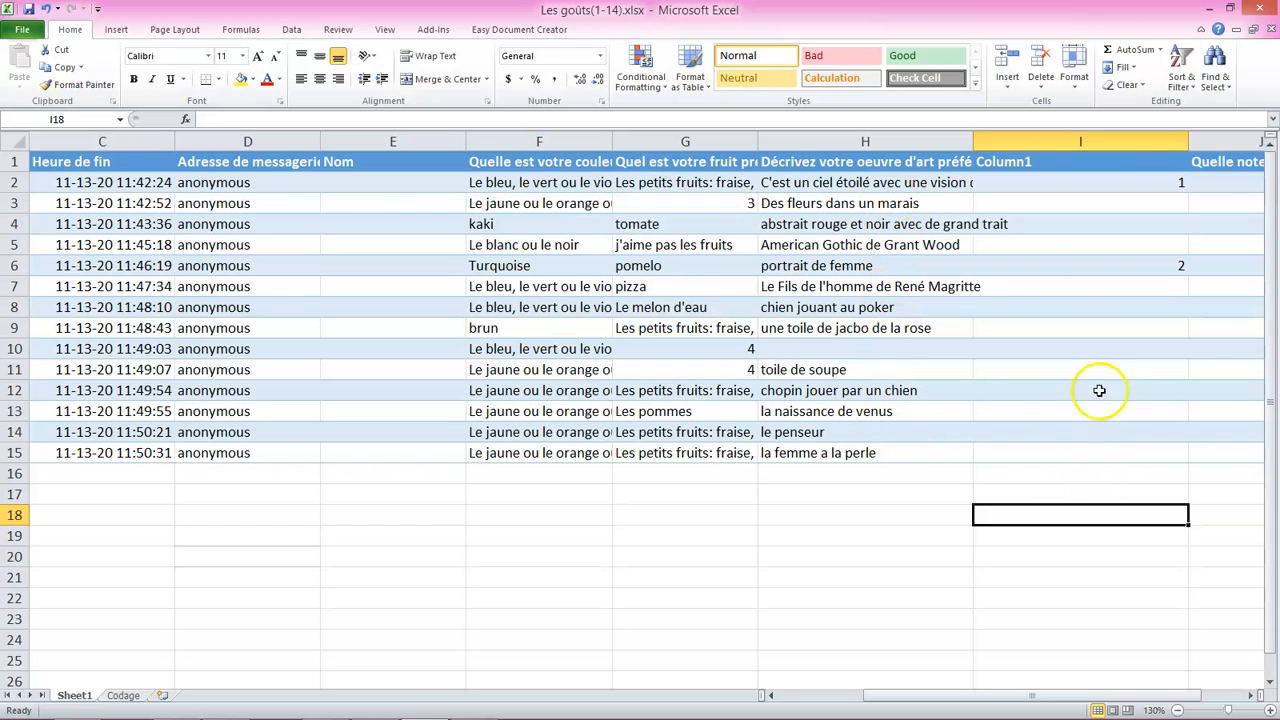